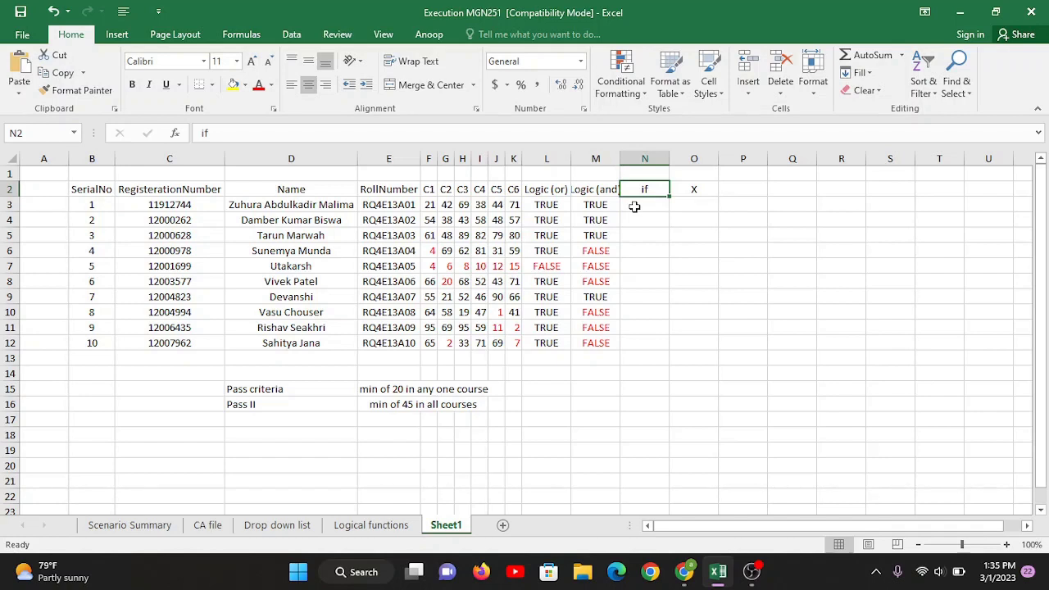
# Enter the criterion "C1 > 50 = Select" in cell D17, below the Pass II row.
pyautogui.click(634, 206)
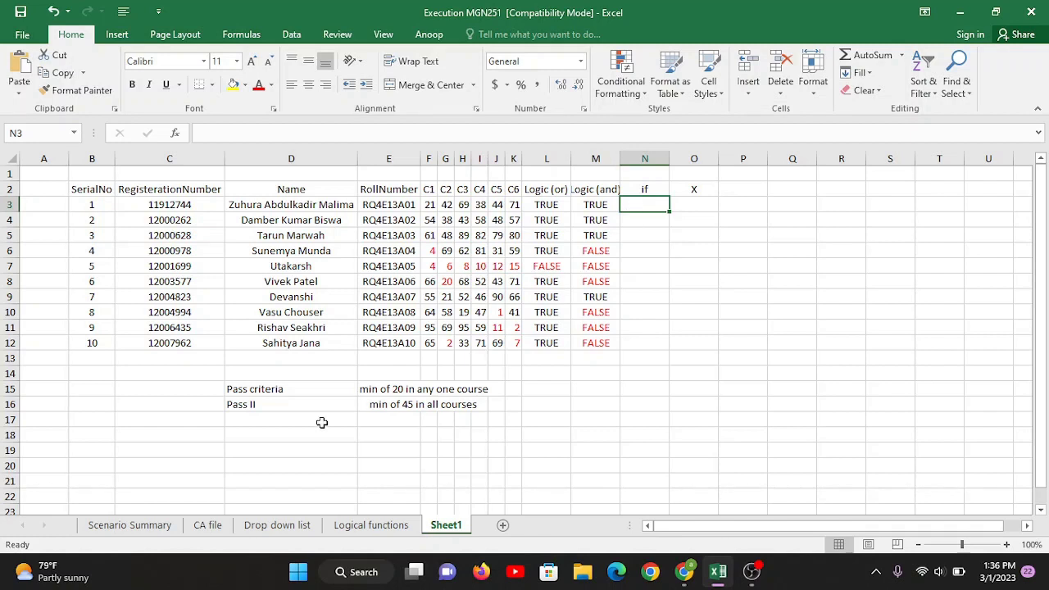
pyautogui.click(287, 417)
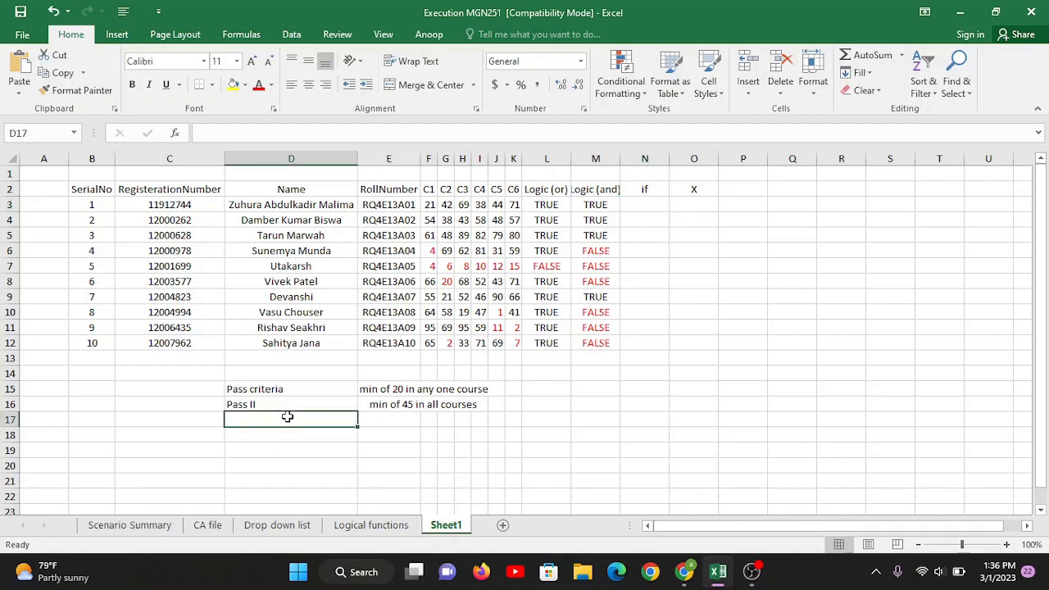
pyautogui.write('C1')
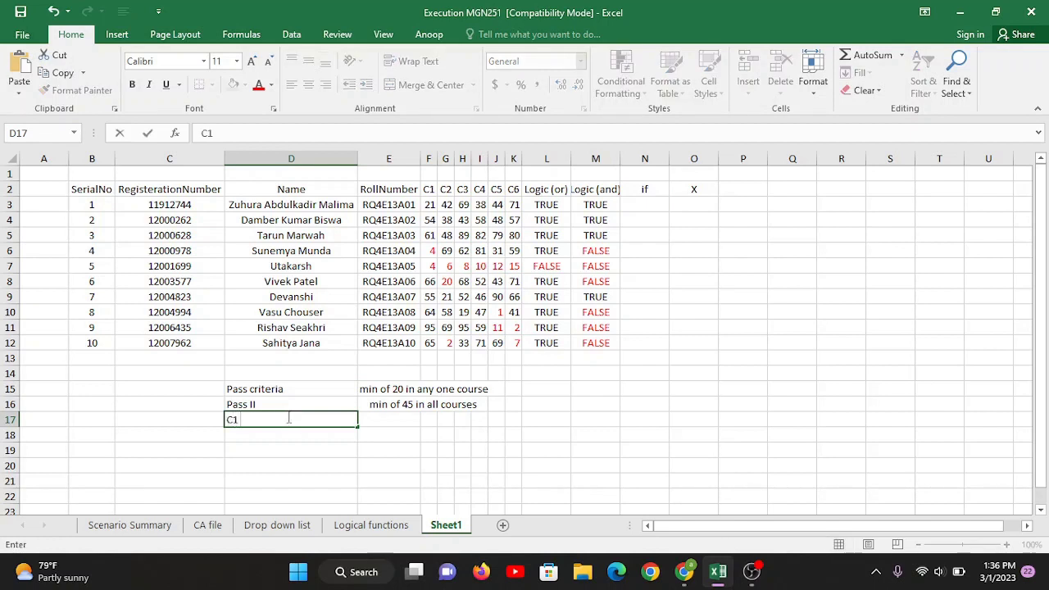
pyautogui.write(' > 50')
pyautogui.click(245, 420)
pyautogui.write('+')
pyautogui.write(' = Sele')
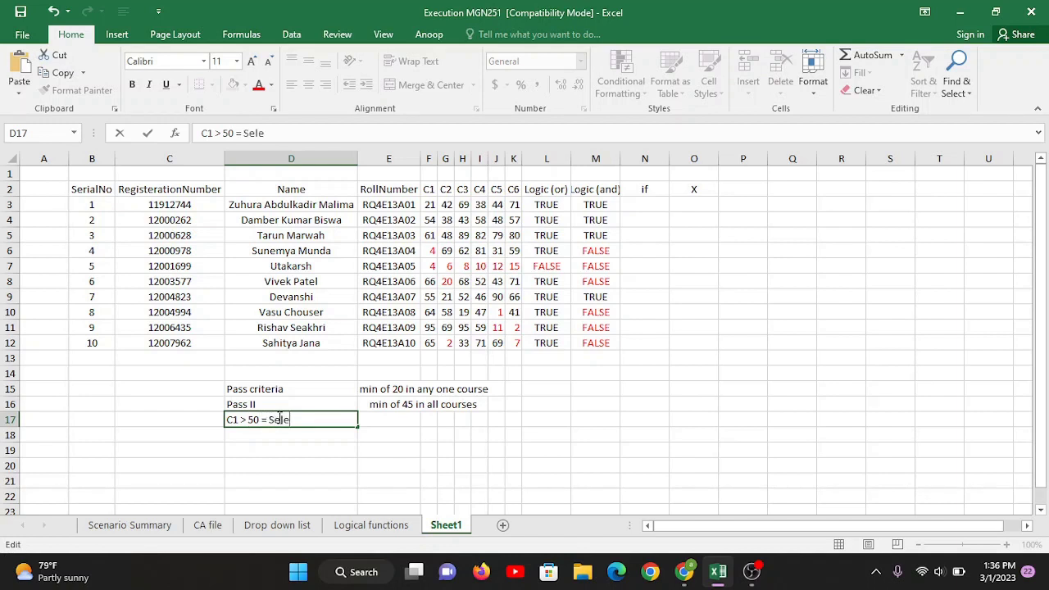
pyautogui.write('ct')
pyautogui.press('Return')
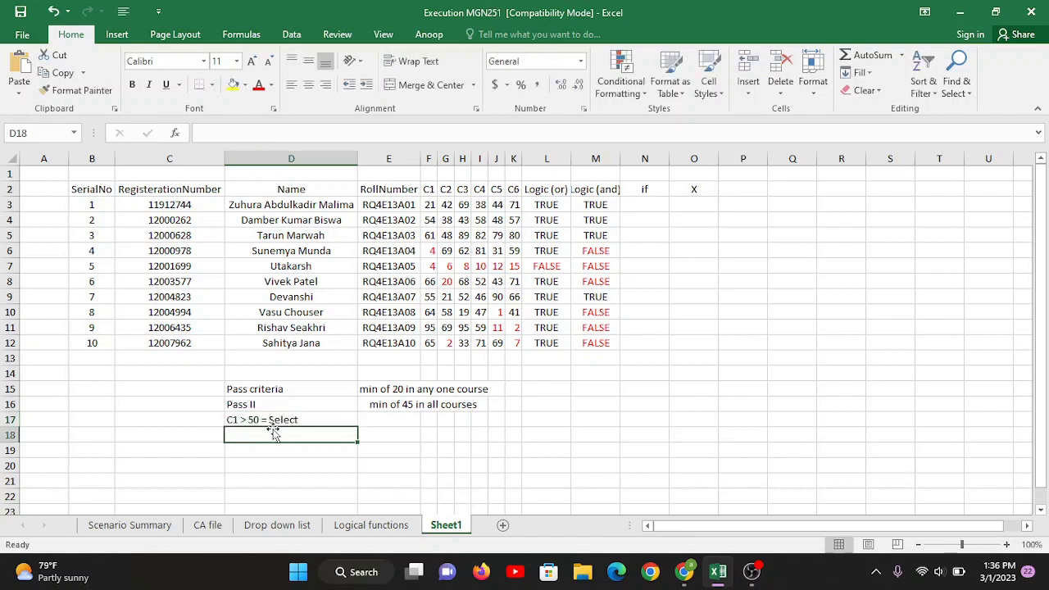
# Enter the criterion "C2 > 60 = Reject" in cell D18, below the C1 criterion.
pyautogui.write('C')
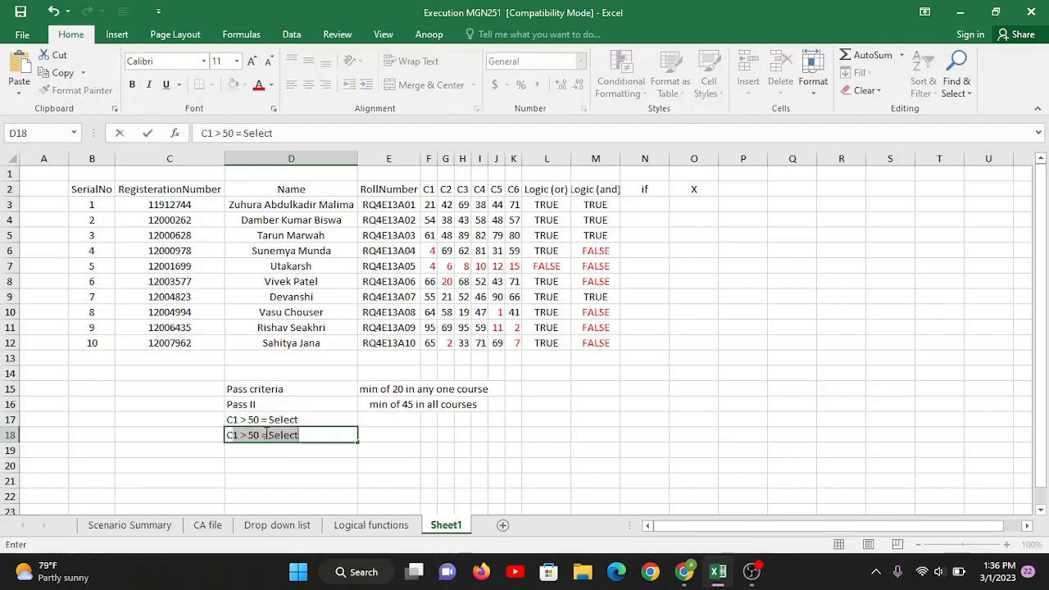
pyautogui.write('2')
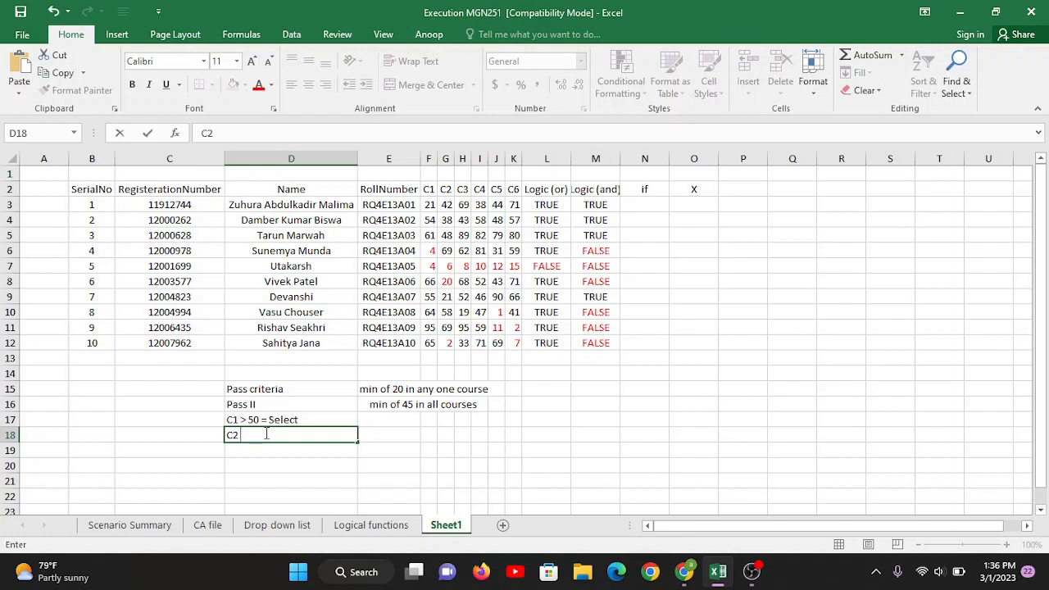
pyautogui.write(' > 60 = Reject')
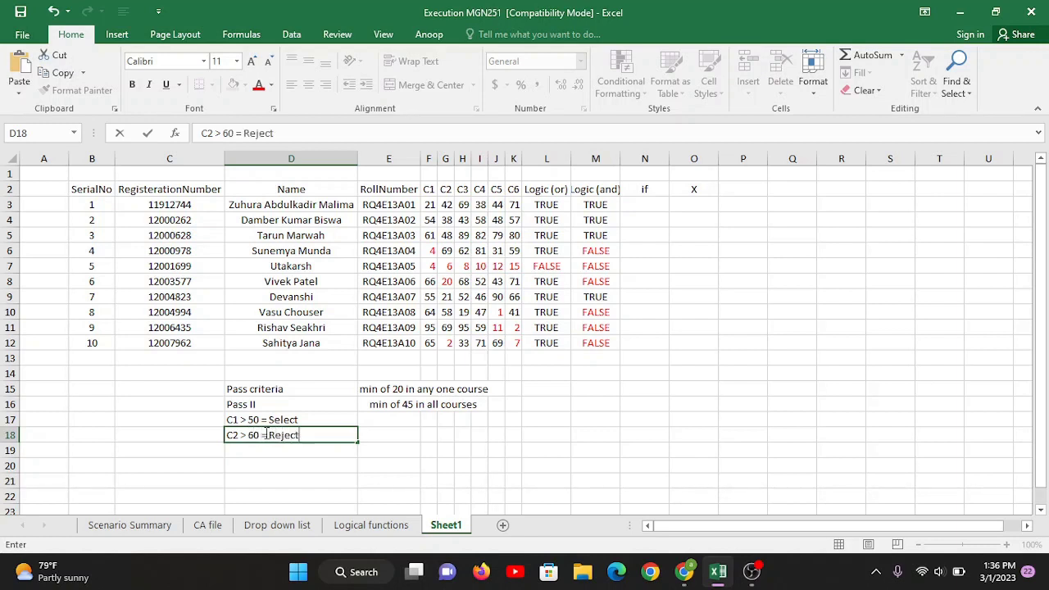
pyautogui.click(422, 510)
pyautogui.moveTo(295, 422); pyautogui.dragTo(298, 435)
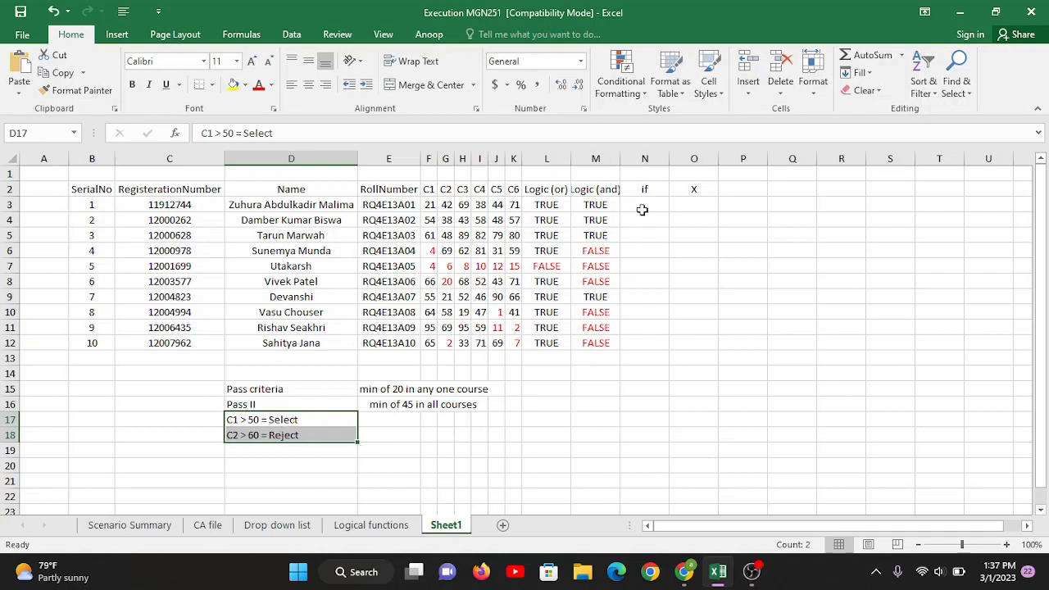
# Replace the header in cell O2 with "if".
pyautogui.click(690, 189)
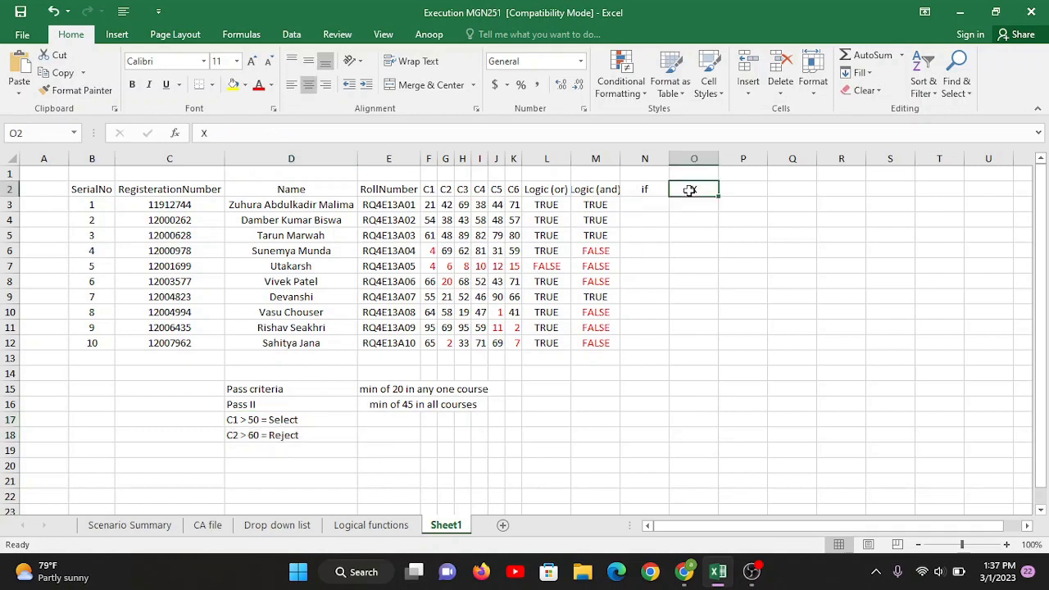
pyautogui.write('if')
pyautogui.press('Tab')
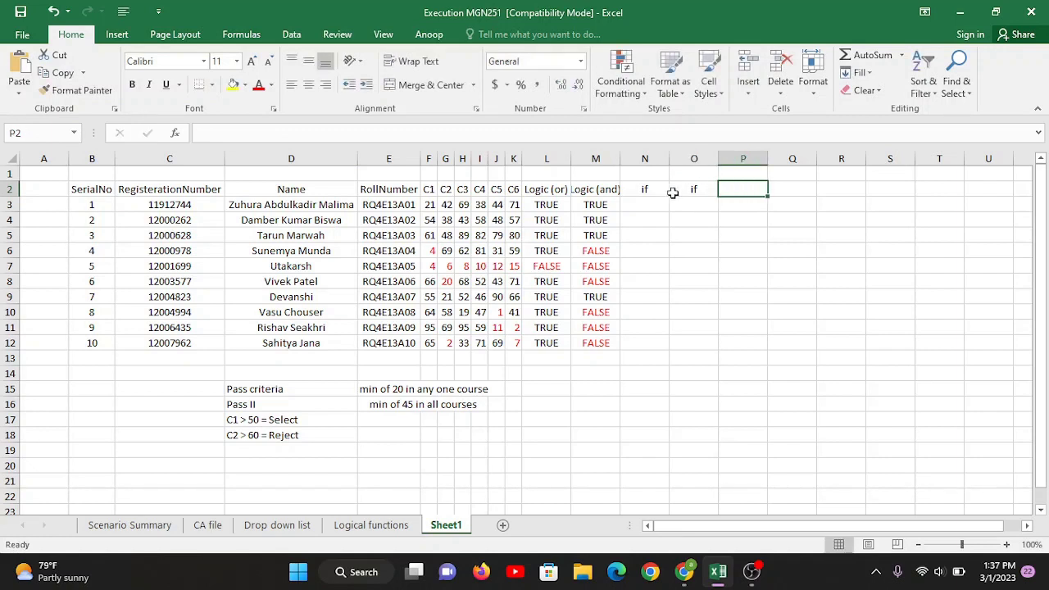
pyautogui.press('Left')
pyautogui.click(643, 207)
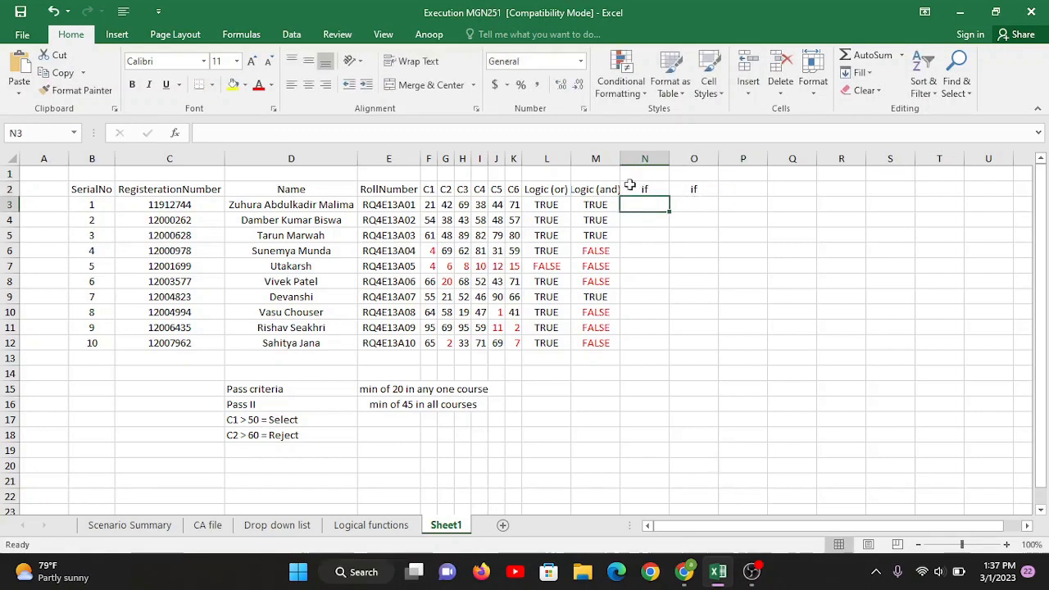
# Copy the two criteria in D17:D18 and paste them transposed into N1:O1, above the two "if" headers.
pyautogui.moveTo(274, 421); pyautogui.dragTo(277, 433)
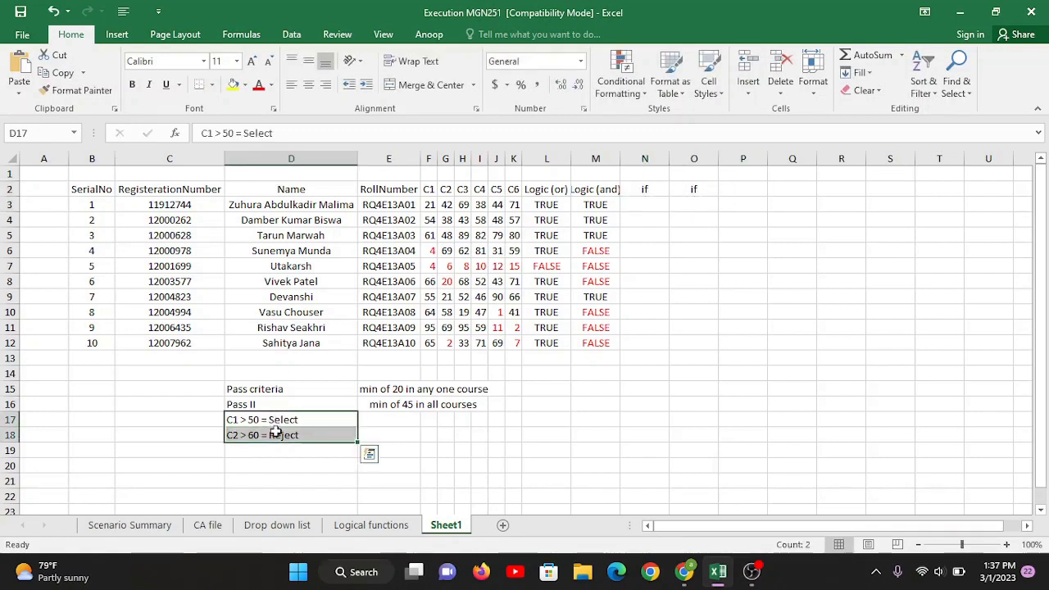
pyautogui.hotkey('ctrl', 'c')
pyautogui.click(639, 174)
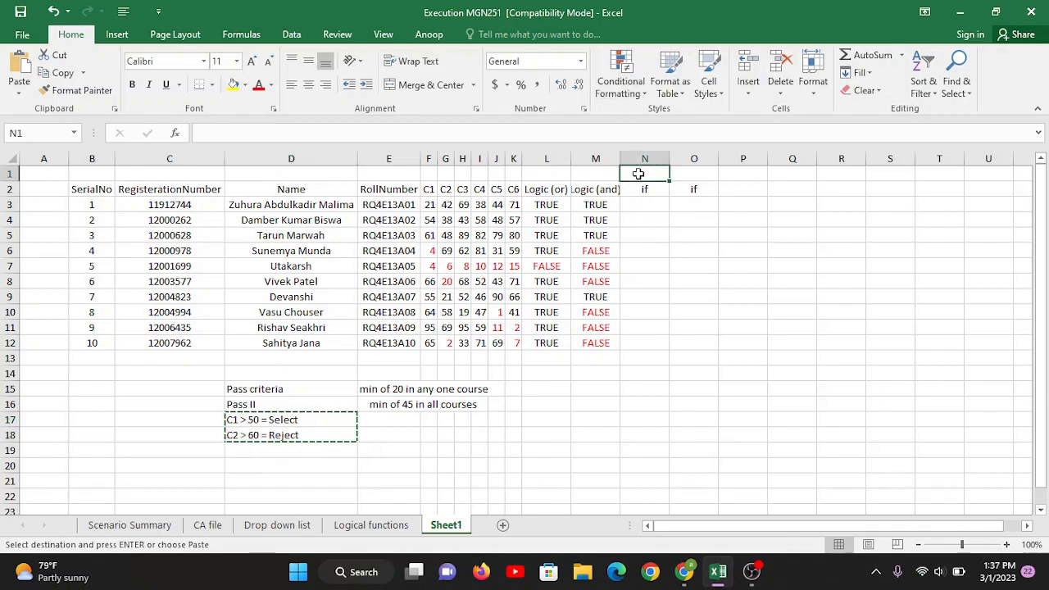
pyautogui.rightClick(639, 174)
pyautogui.click(696, 261)
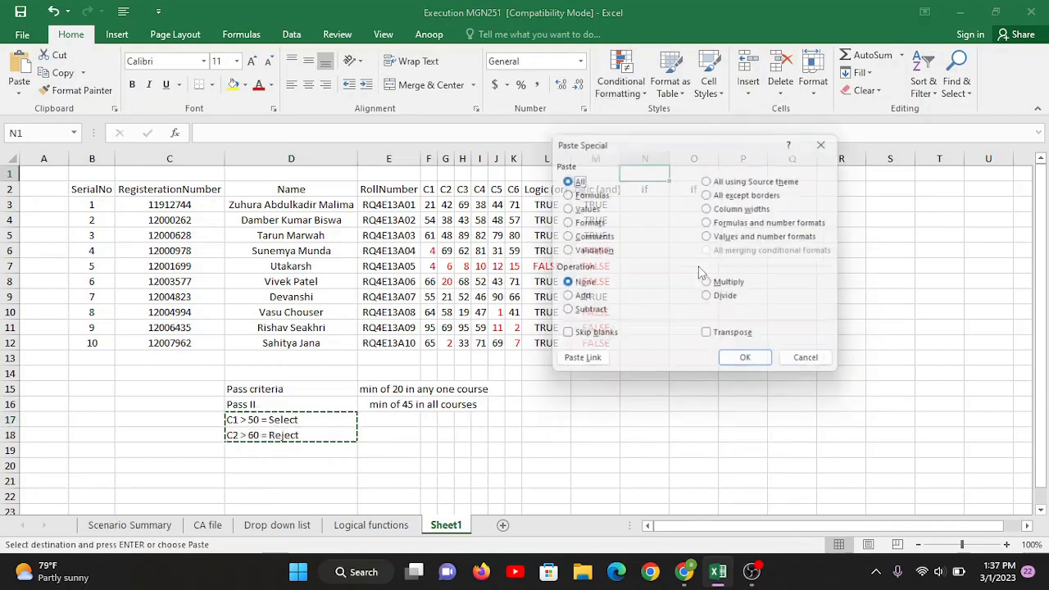
pyautogui.click(707, 332)
pyautogui.click(745, 357)
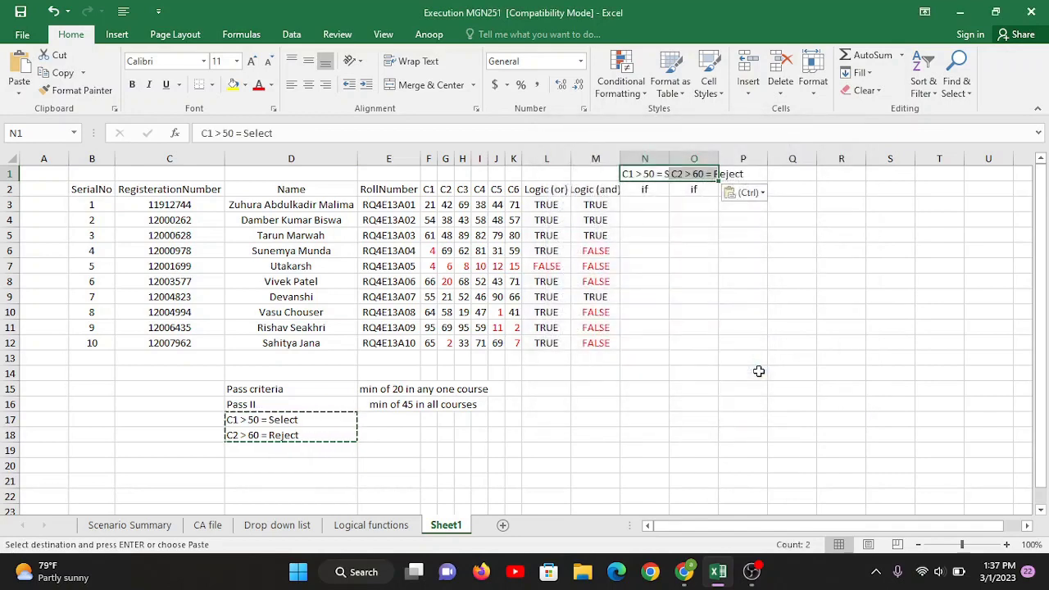
# Autofit the widths of columns N and O to the pasted criteria.
pyautogui.doubleClick(670, 158)
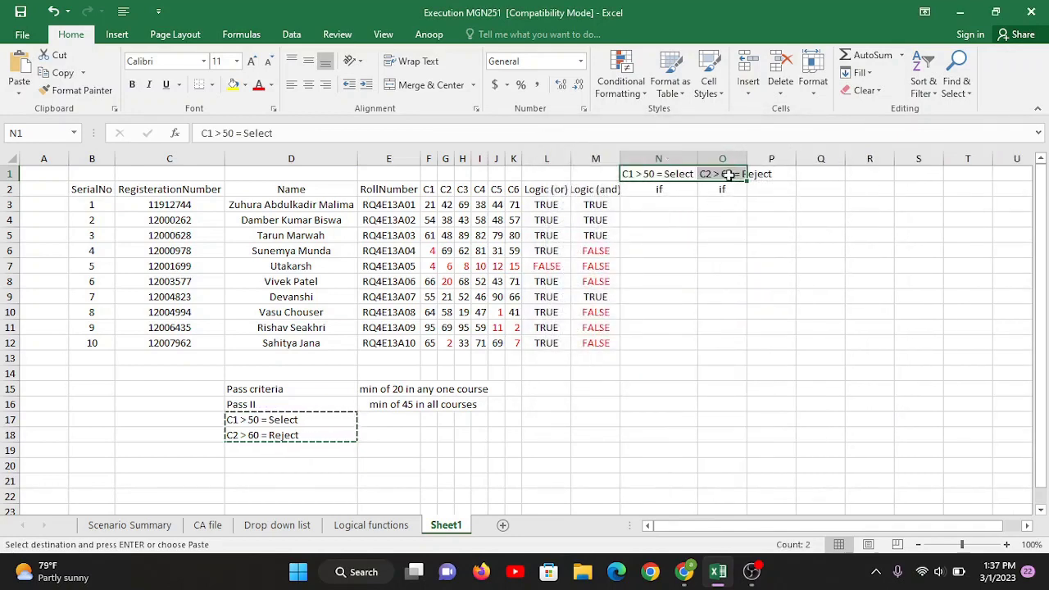
pyautogui.doubleClick(747, 158)
pyautogui.click(714, 251)
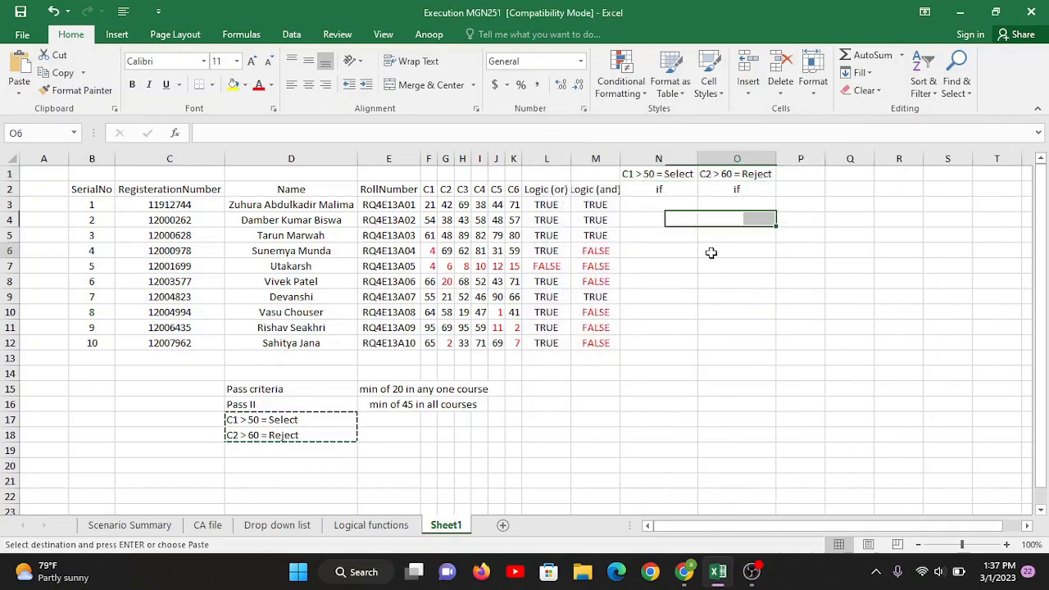
pyautogui.click(648, 175)
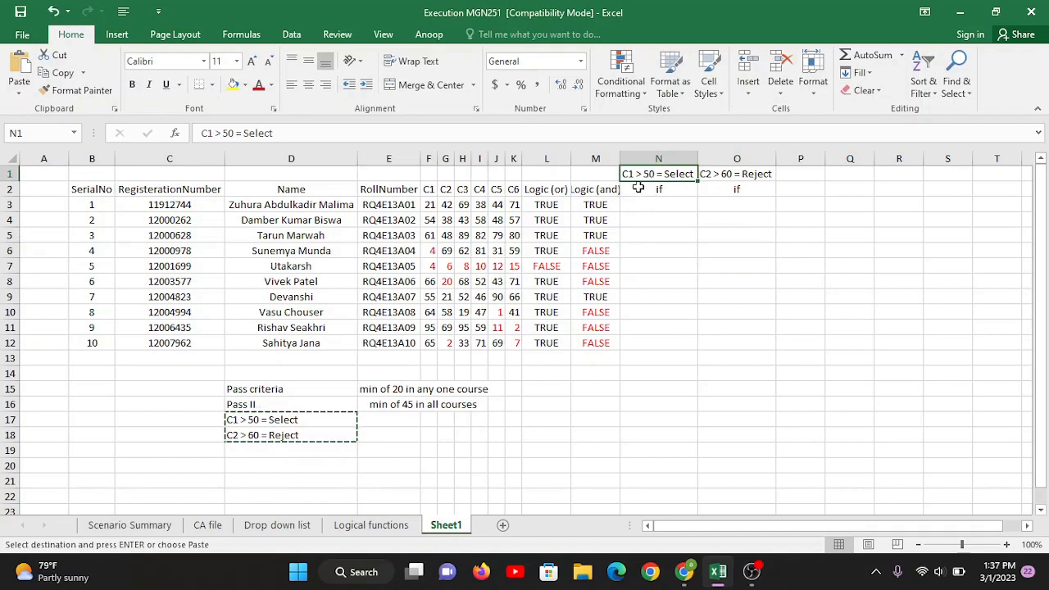
pyautogui.moveTo(429, 205); pyautogui.dragTo(431, 343)
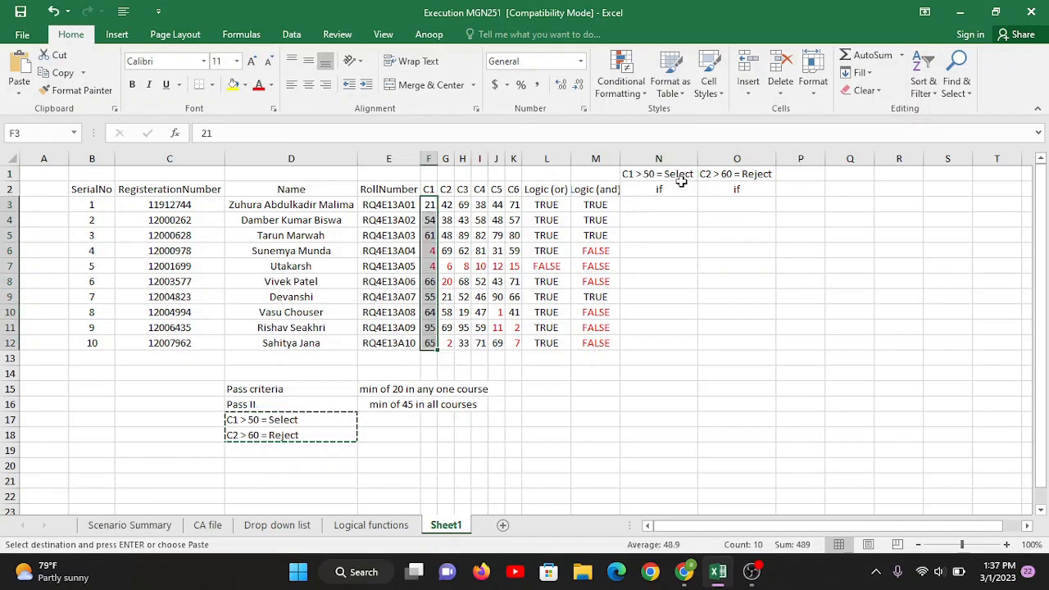
pyautogui.click(667, 204)
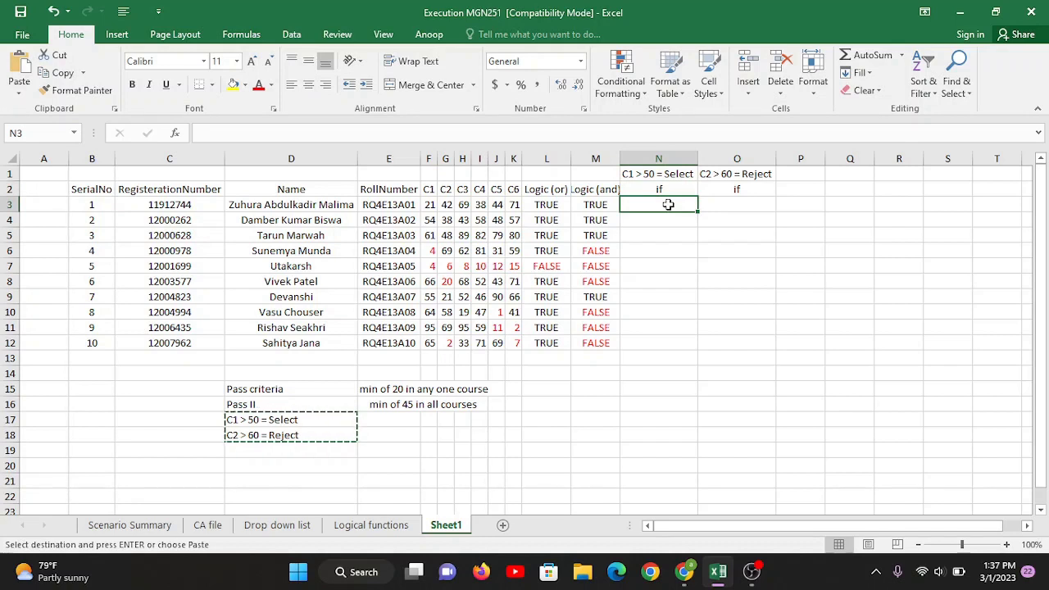
pyautogui.click(738, 178)
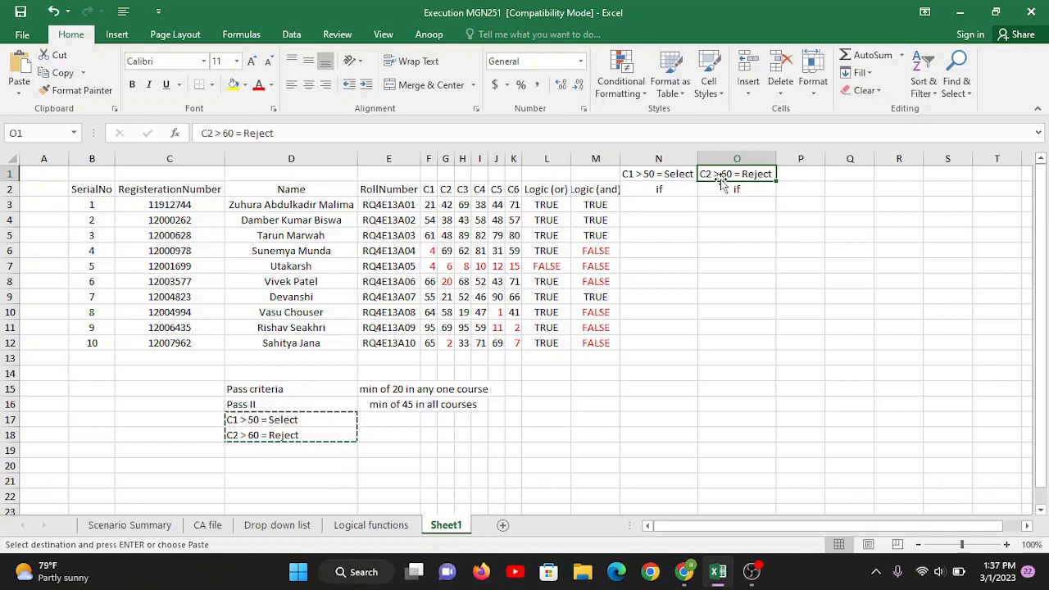
# Enter the formula =IF(F3>50,"Select","Reject") in cell N3 for the first student's C1 mark.
pyautogui.click(661, 201)
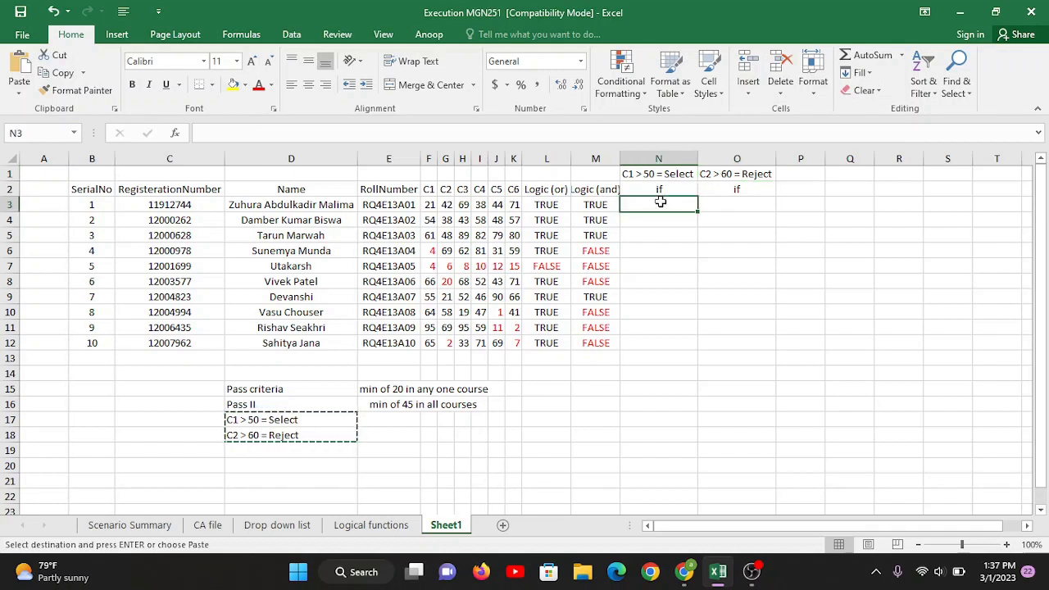
pyautogui.write('=if')
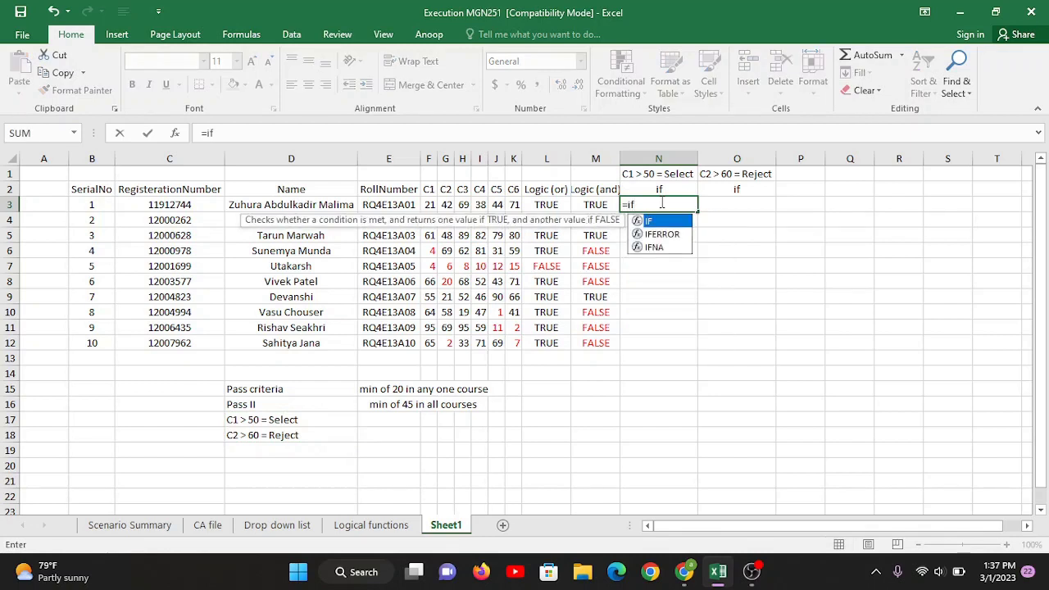
pyautogui.press('Tab')
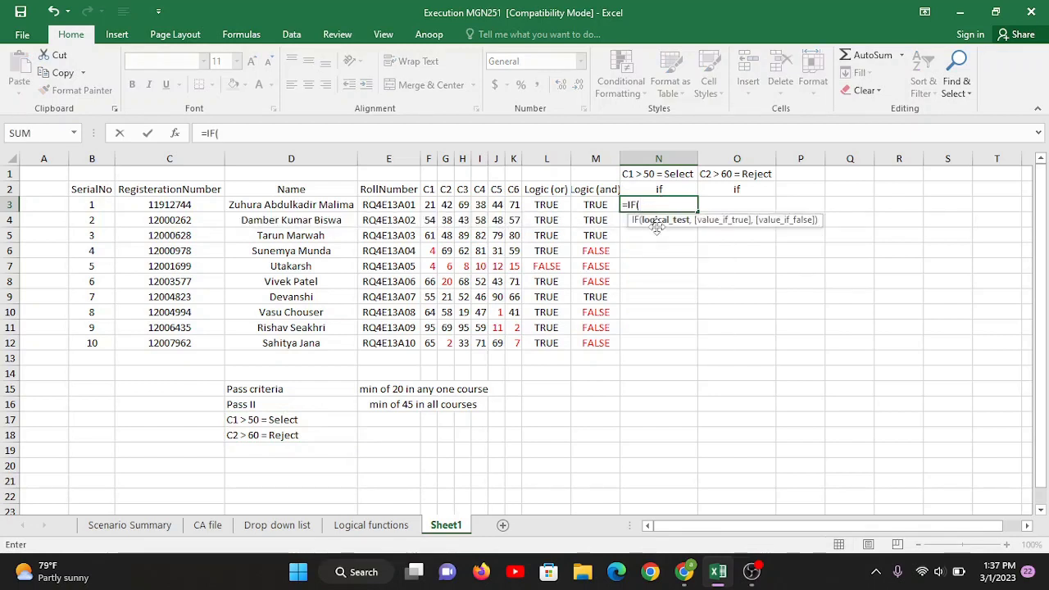
pyautogui.click(427, 204)
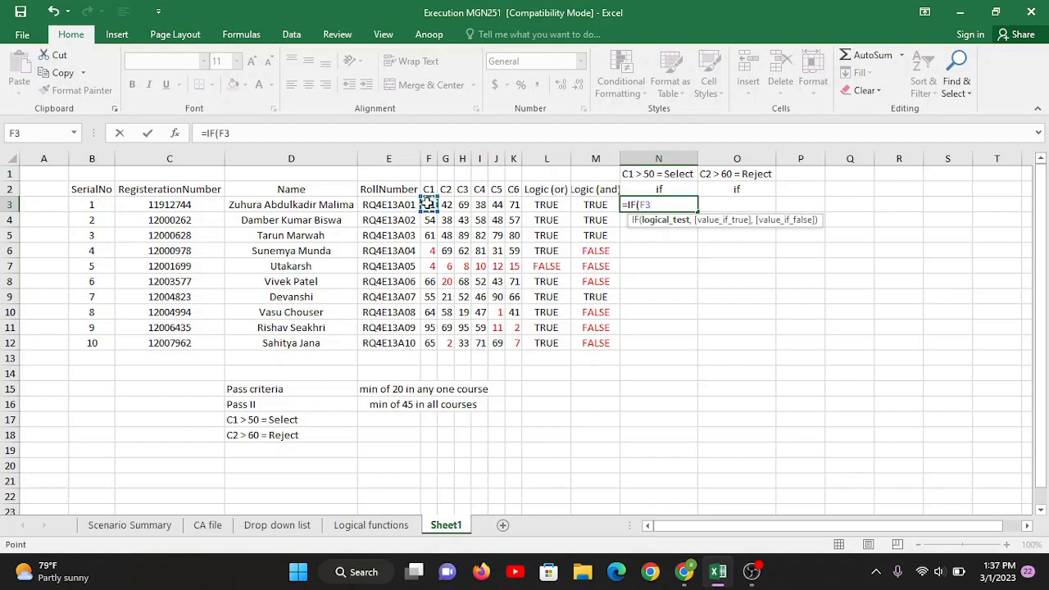
pyautogui.write('>50,')
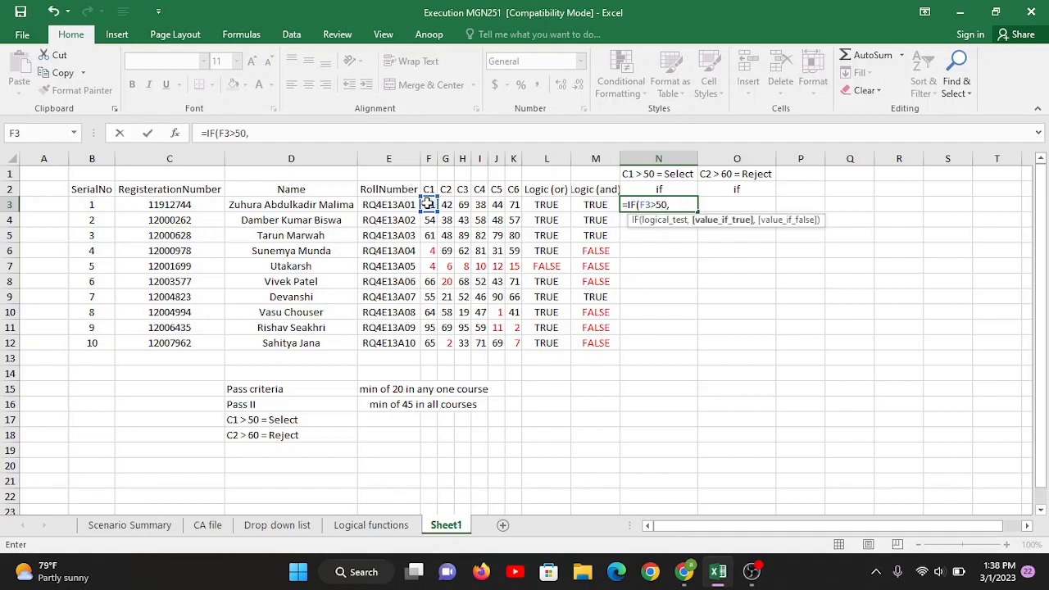
pyautogui.write('"Select",')
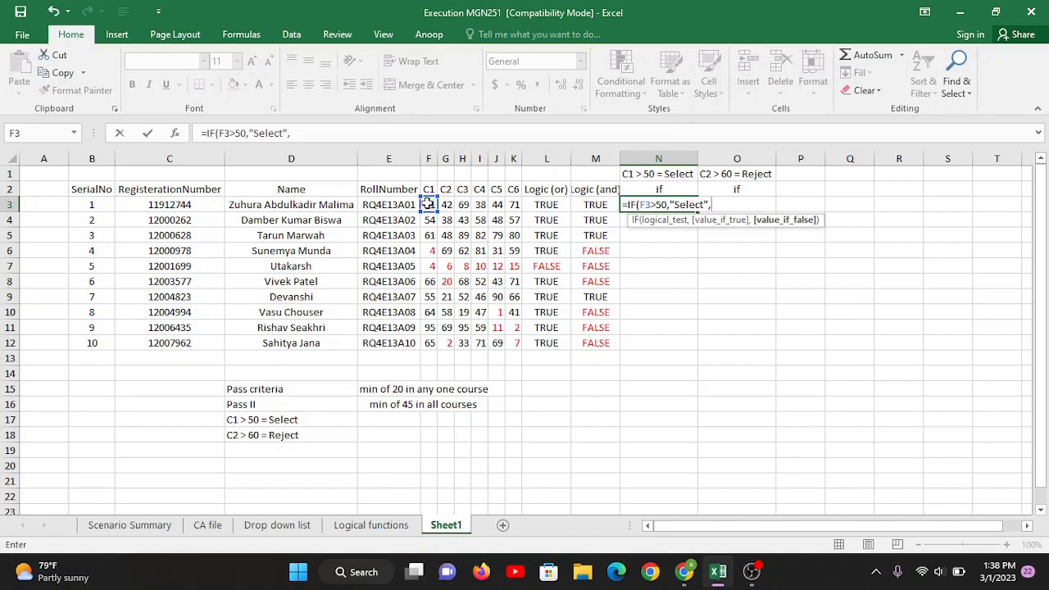
pyautogui.write('"')
pyautogui.write('Reject"')
pyautogui.press('Return')
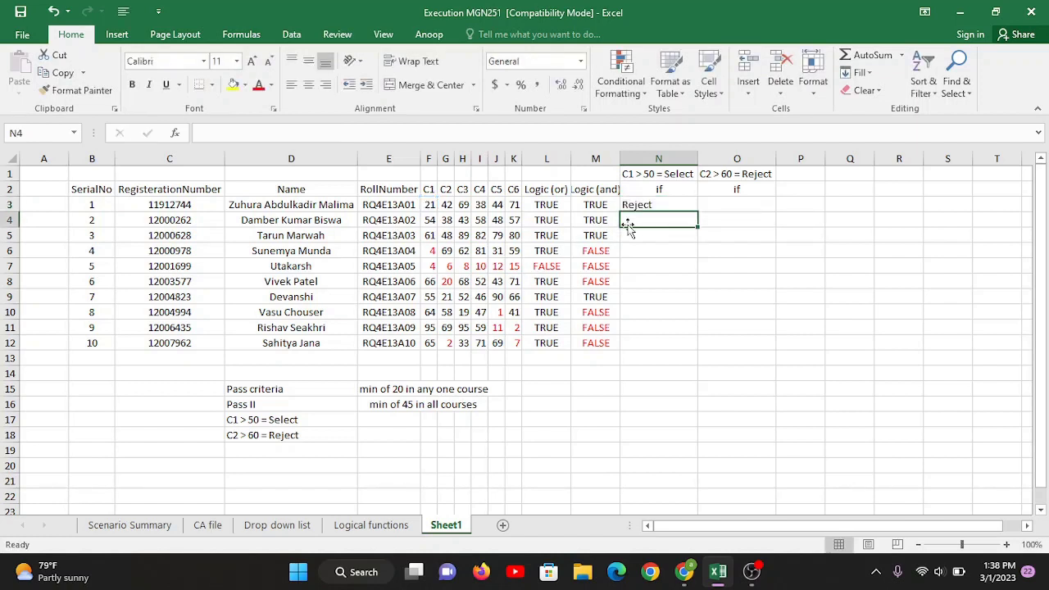
# Fill the IF formula from N3 down through N12 for all students.
pyautogui.click(661, 205)
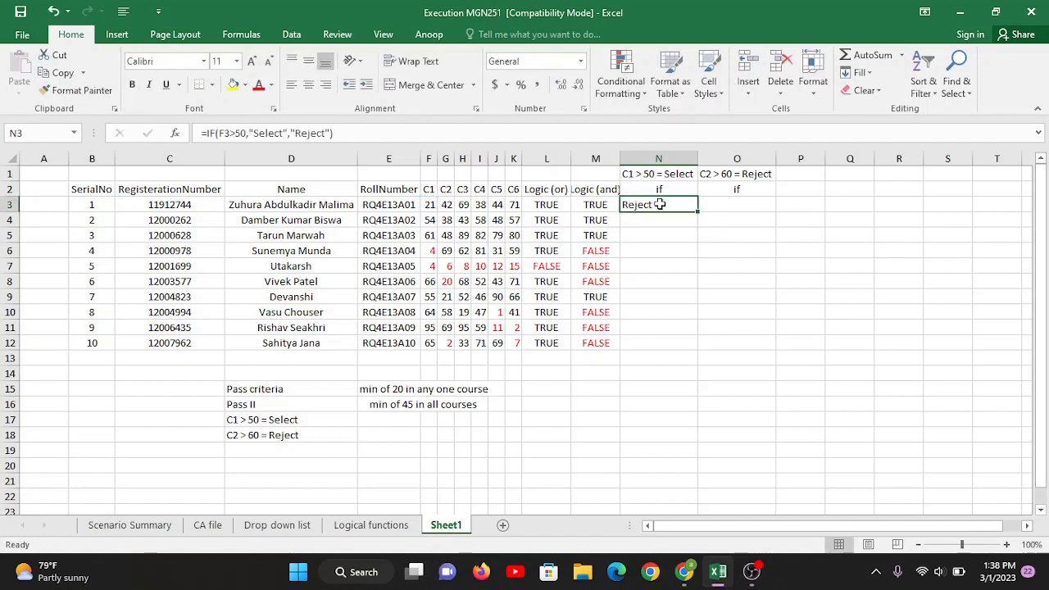
pyautogui.doubleClick(702, 211)
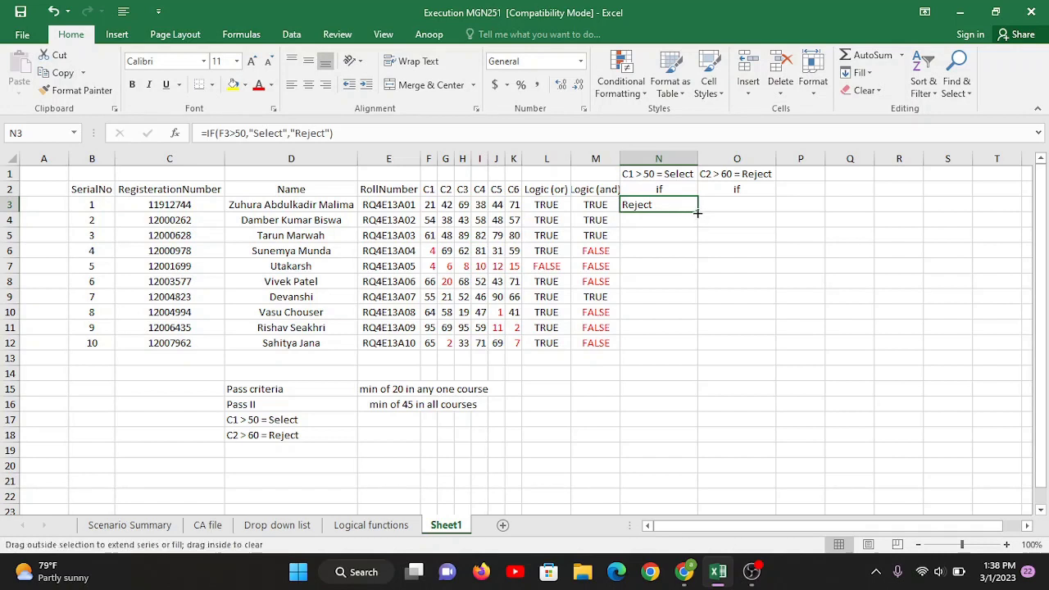
pyautogui.click(653, 208)
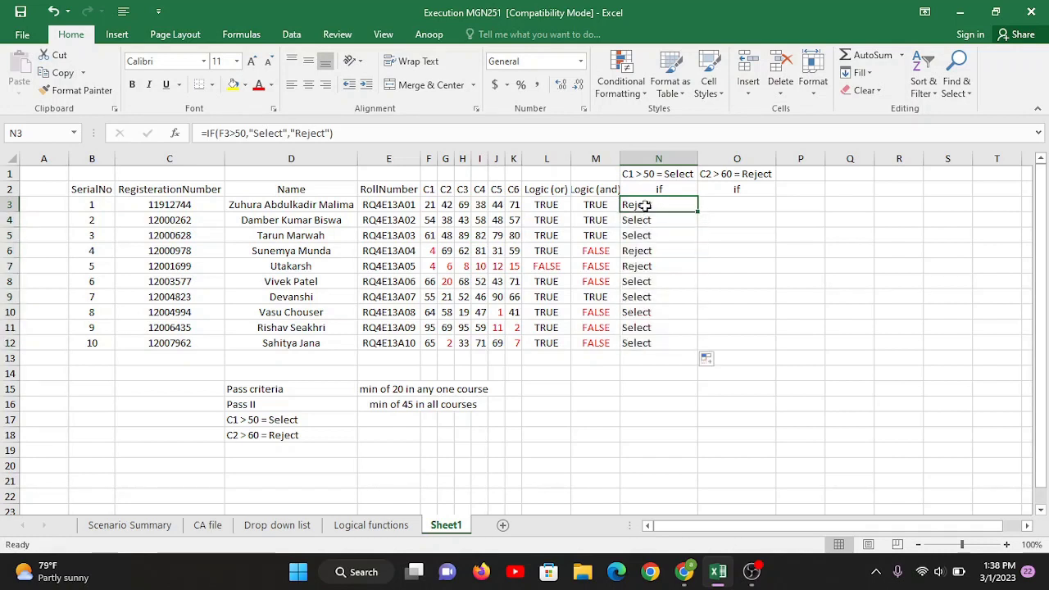
pyautogui.moveTo(643, 219); pyautogui.dragTo(643, 250)
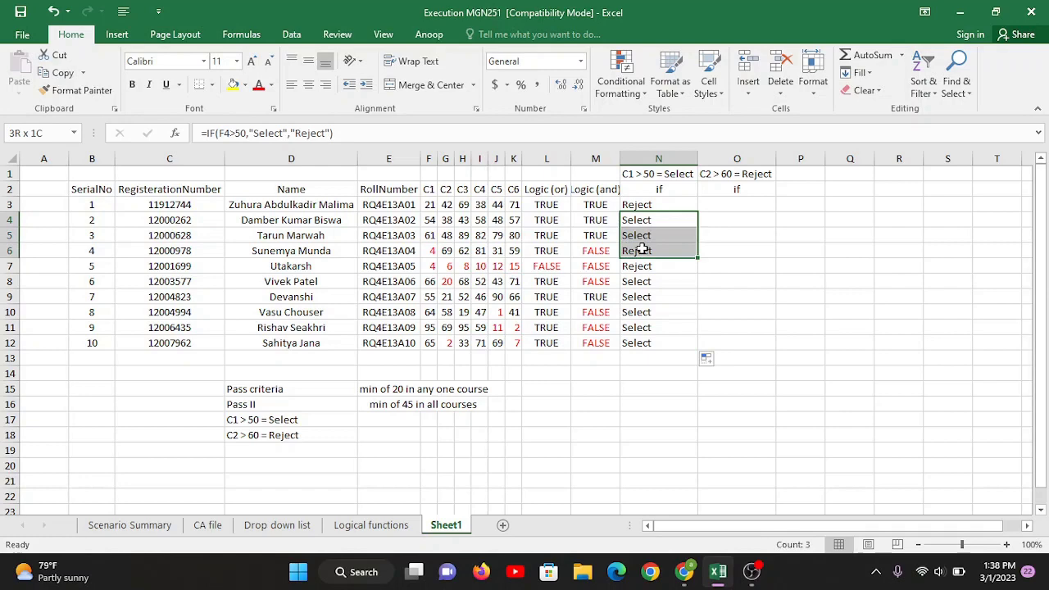
pyautogui.click(635, 359)
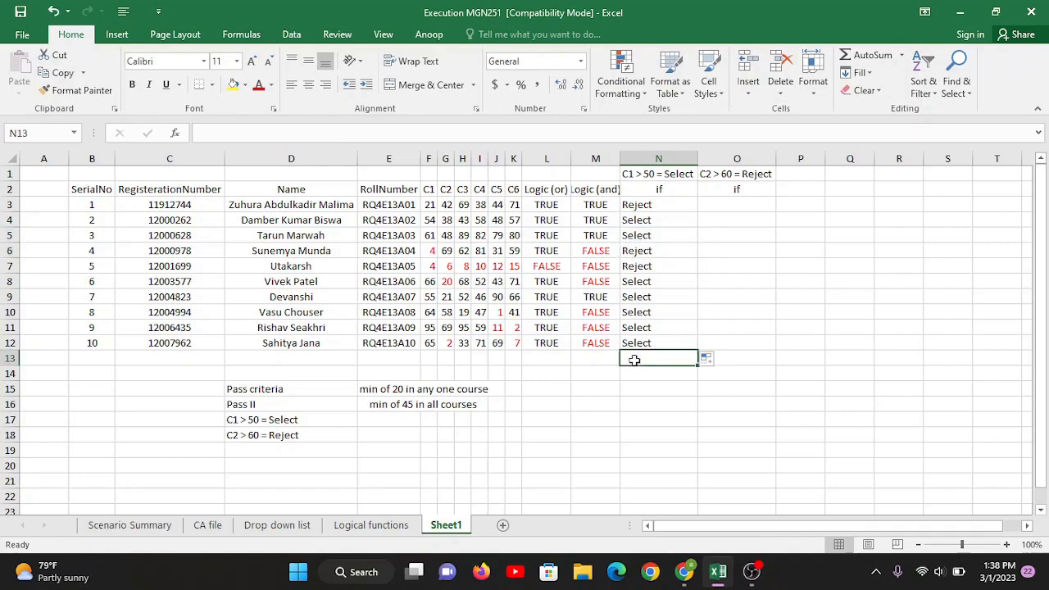
pyautogui.write('=')
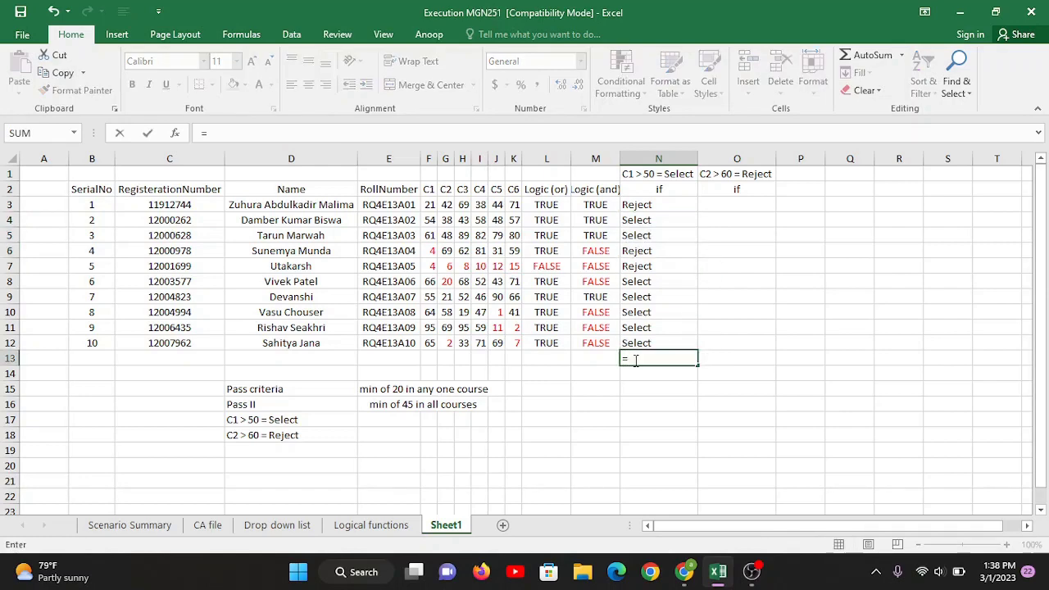
pyautogui.write('count')
pyautogui.press('Tab')
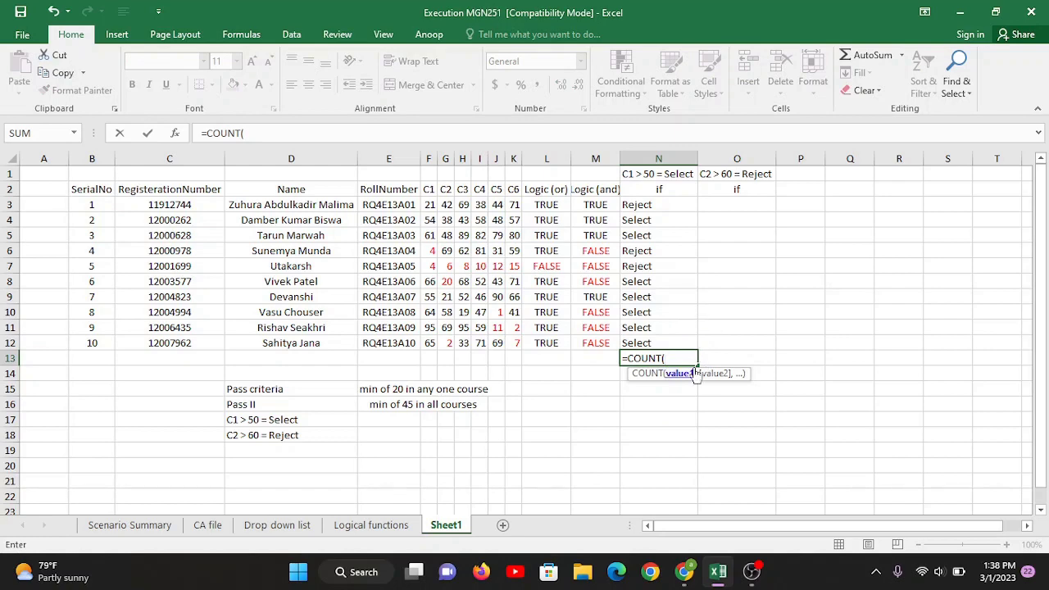
pyautogui.press('BackSpace')
pyautogui.press('BackSpace')
pyautogui.press('BackSpace')
pyautogui.press('BackSpace')
pyautogui.press('BackSpace')
pyautogui.press('BackSpace')
pyautogui.press('BackSpace')
pyautogui.press('Escape')
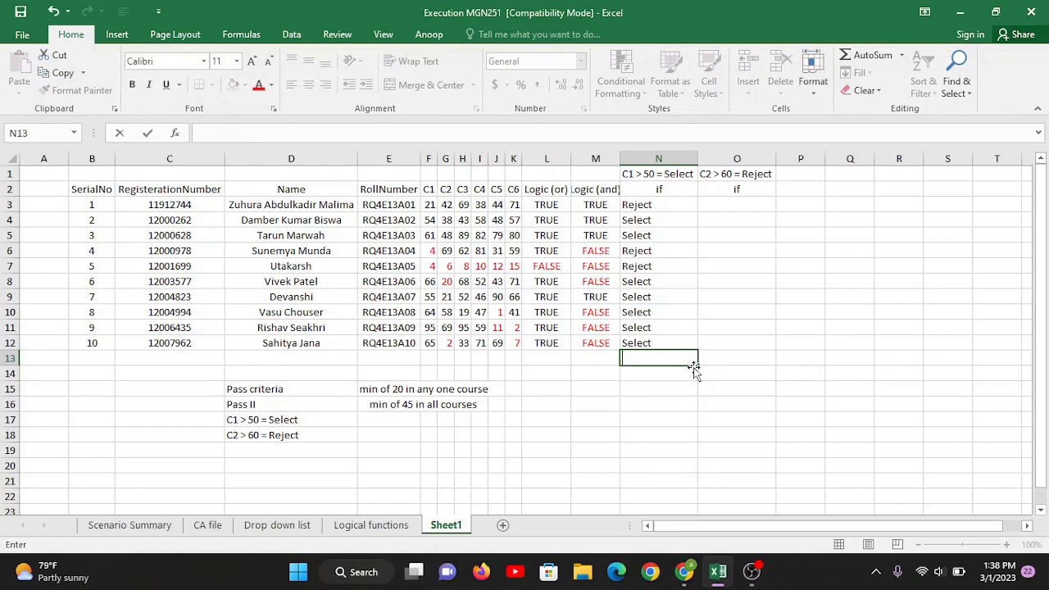
# Check the IF formulas in N3, N8 and N11 against the matching C1 marks in column F.
pyautogui.click(718, 204)
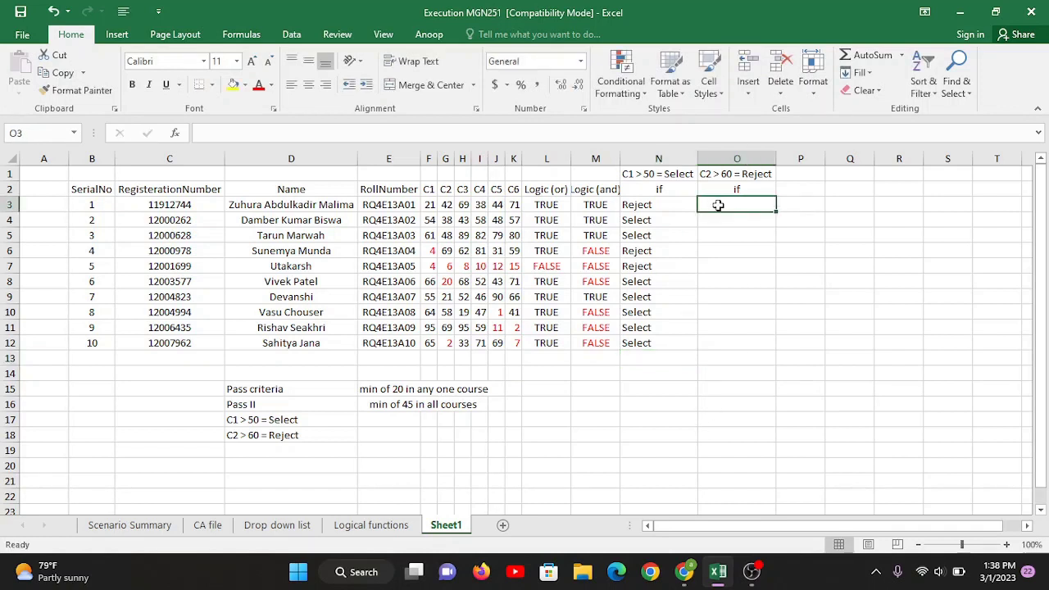
pyautogui.doubleClick(677, 205)
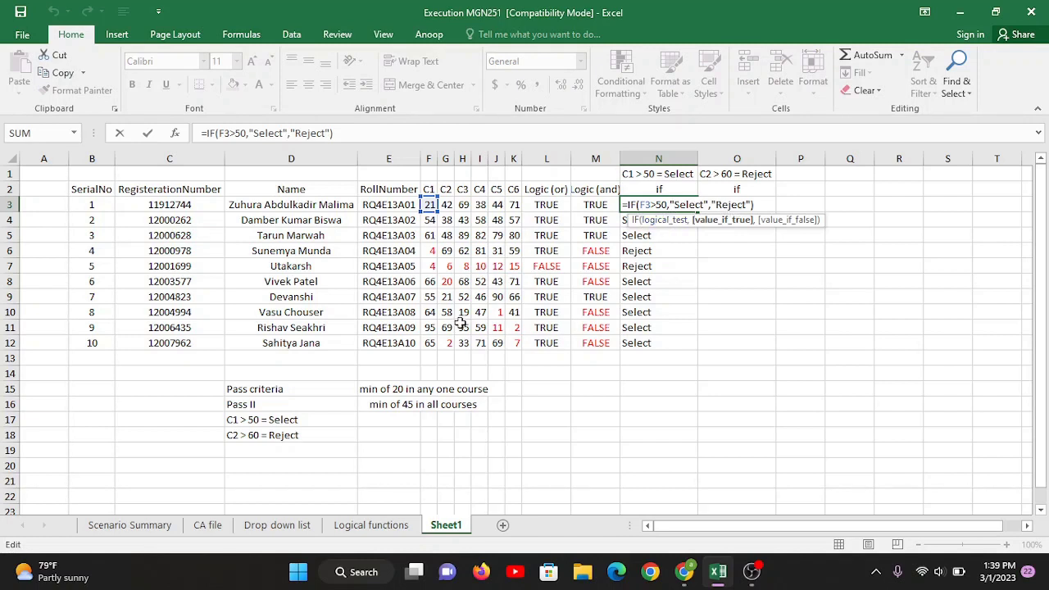
pyautogui.hotkey('ctrl', 'Return')
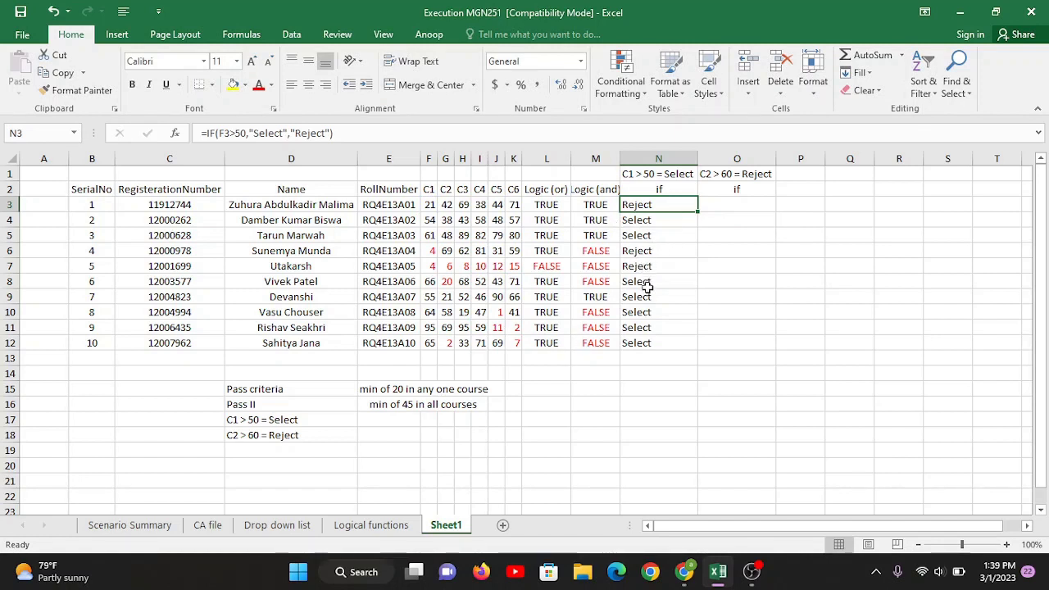
pyautogui.click(647, 283)
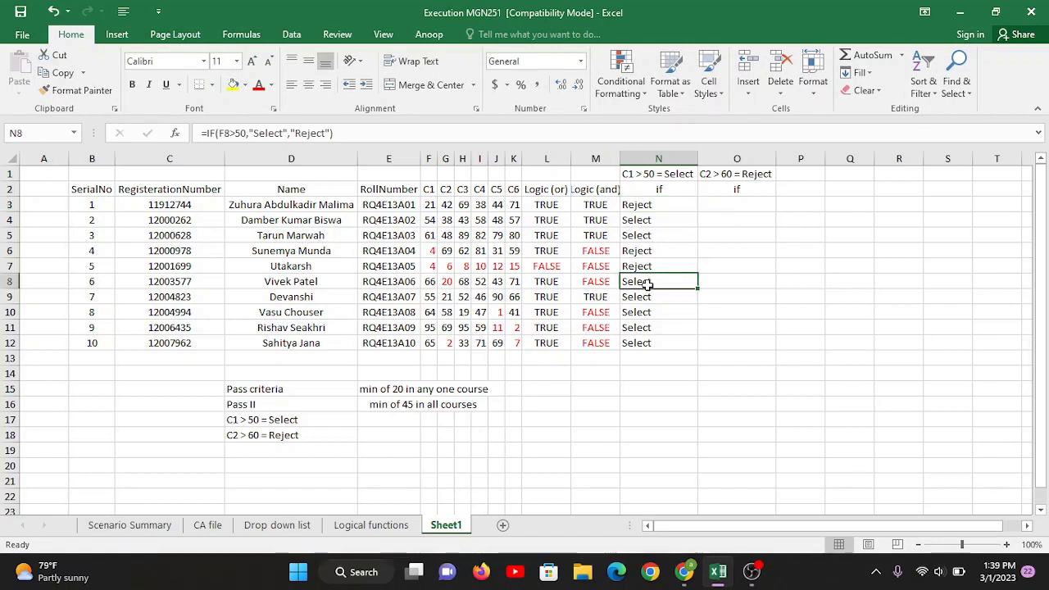
pyautogui.click(428, 281)
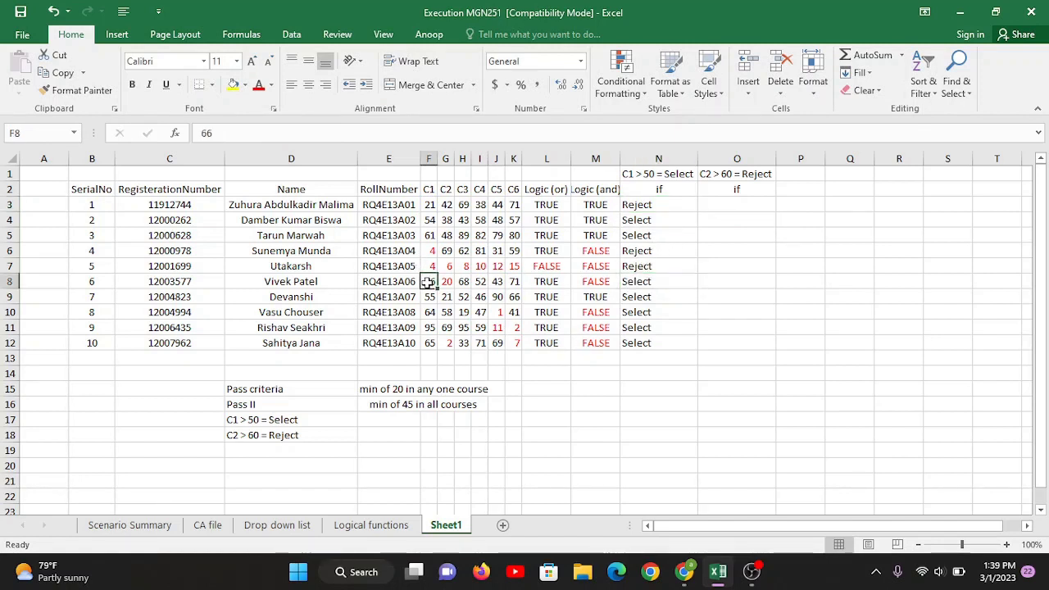
pyautogui.click(649, 327)
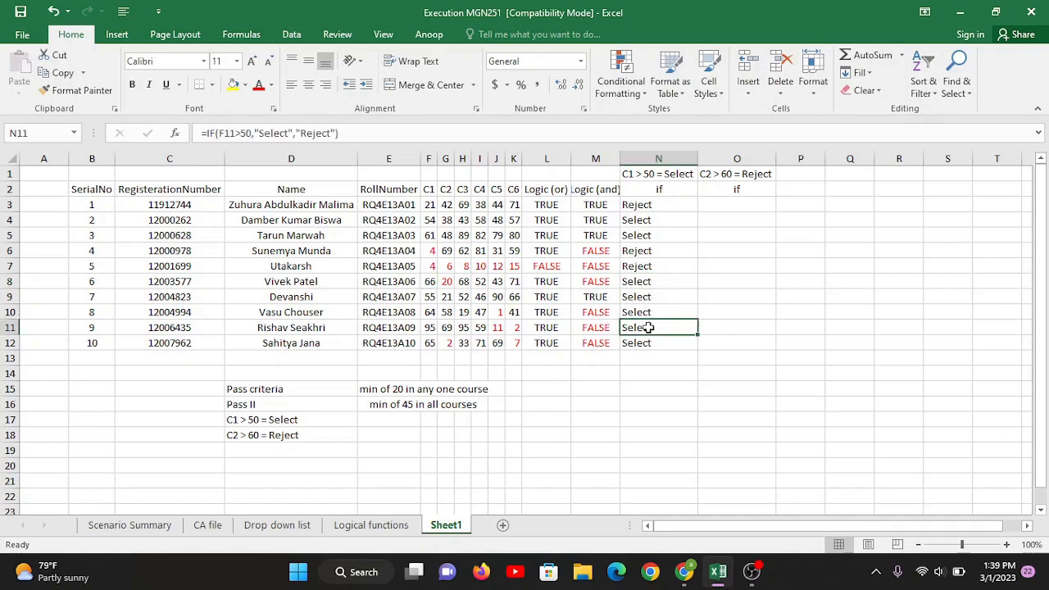
pyautogui.click(425, 328)
pyautogui.click(656, 322)
# Enter the formula =IF(G3>60,"No need to attend","Compulsory to attend") in cell O3 for the first student's C2 mark.
pyautogui.click(713, 204)
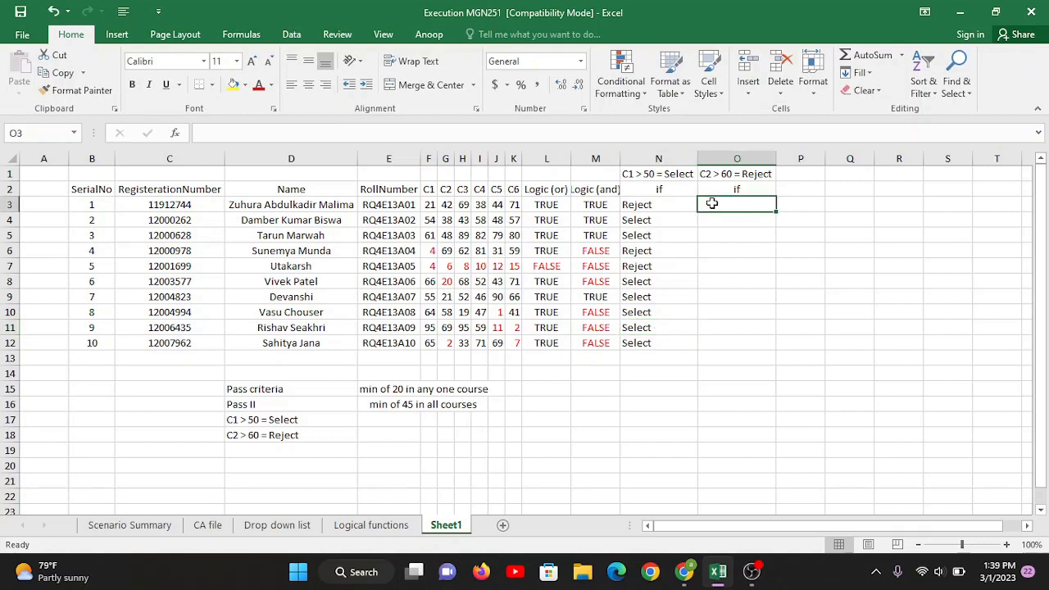
pyautogui.write('=')
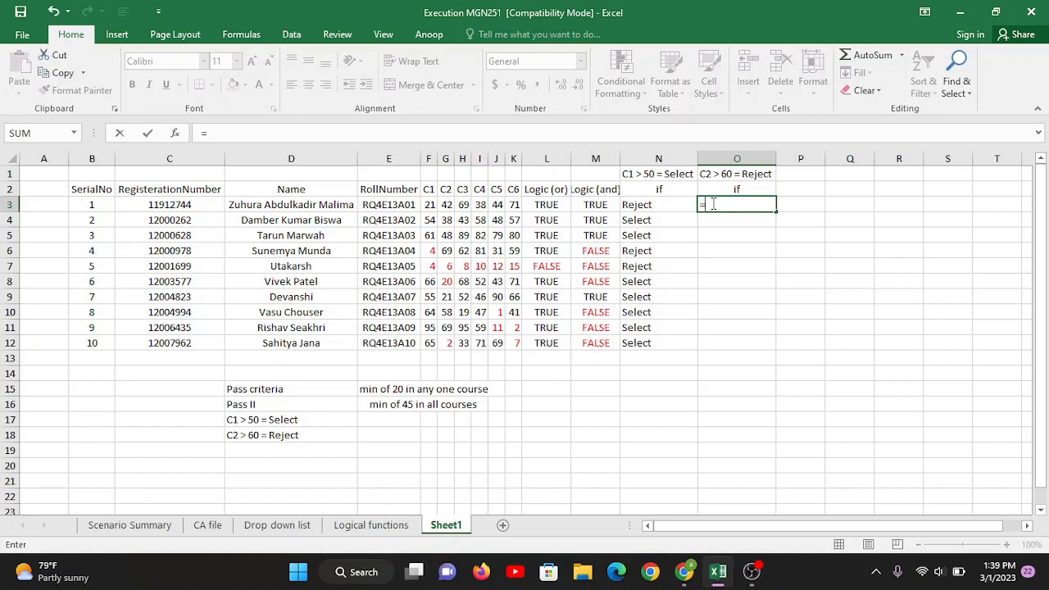
pyautogui.write('if')
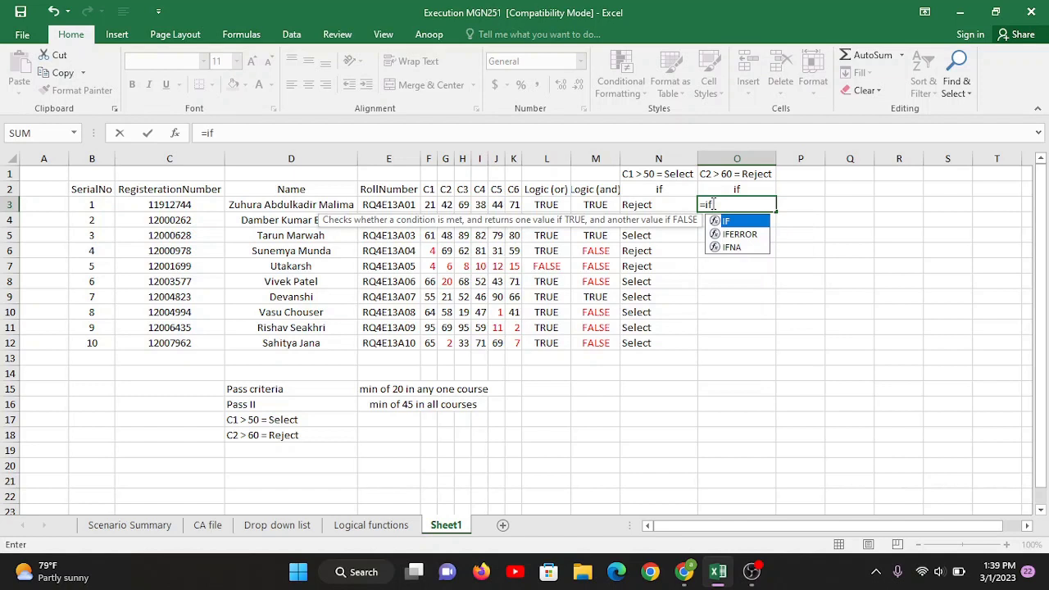
pyautogui.press('Tab')
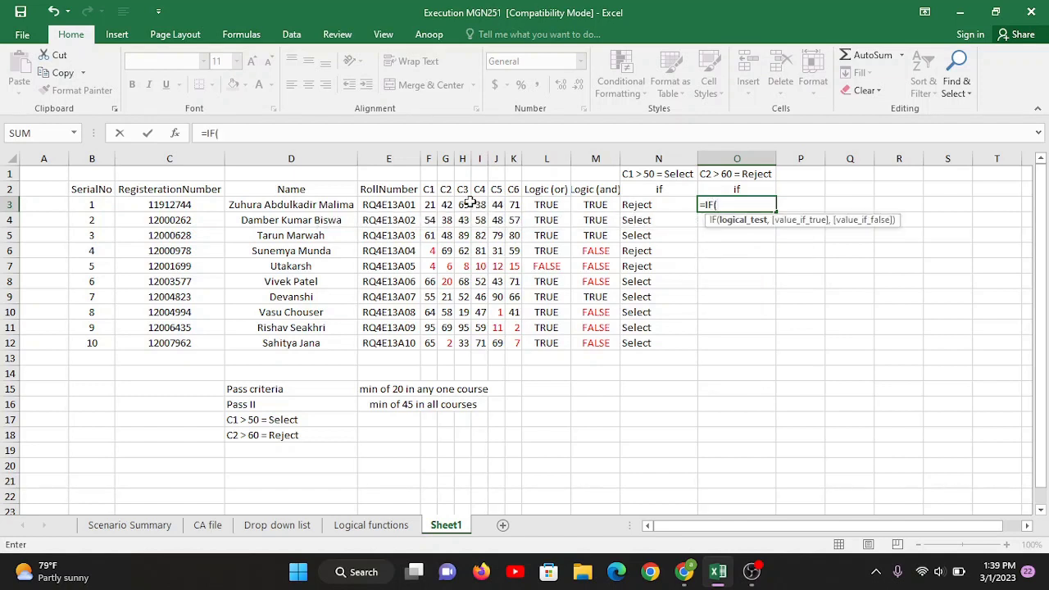
pyautogui.click(443, 205)
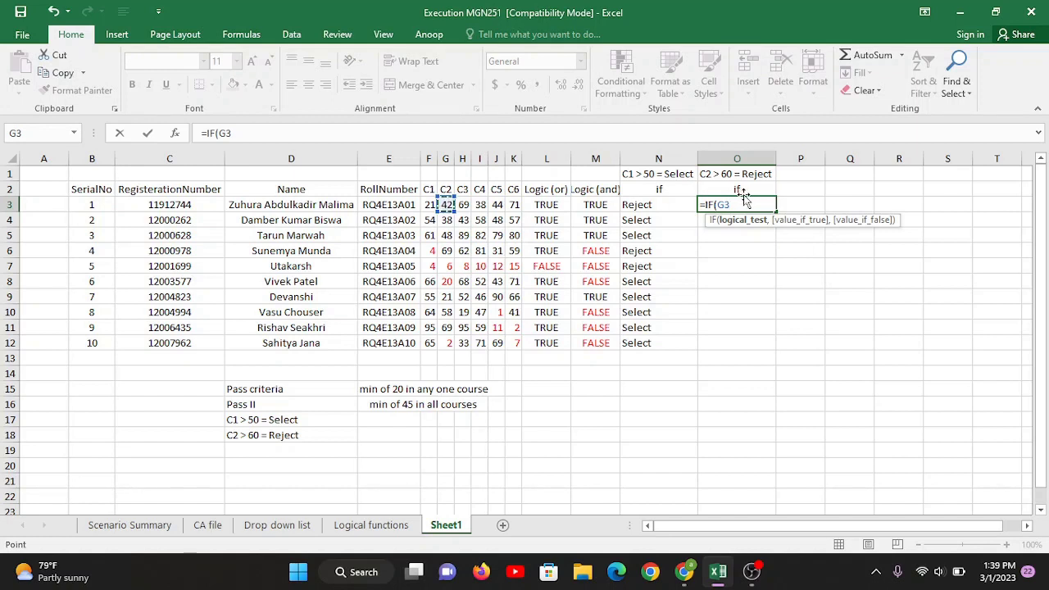
pyautogui.write('>60,')
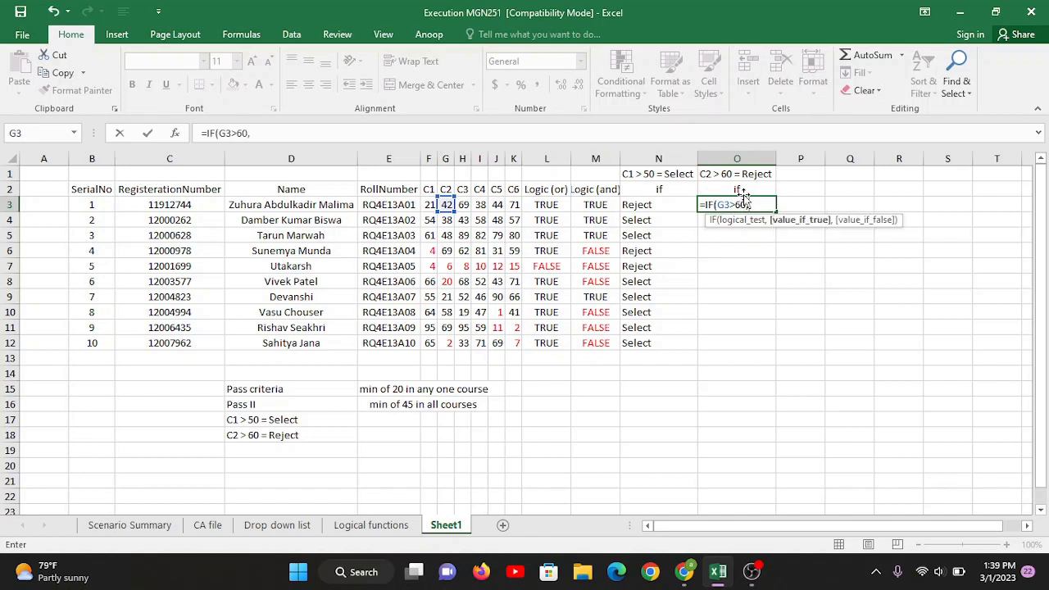
pyautogui.write('"No need to att')
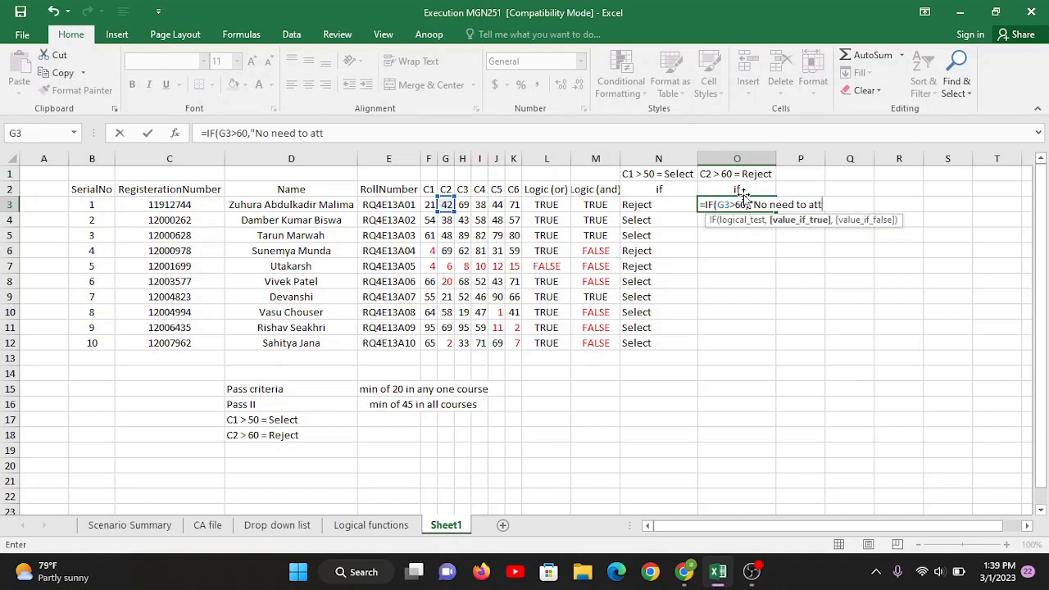
pyautogui.write('end",')
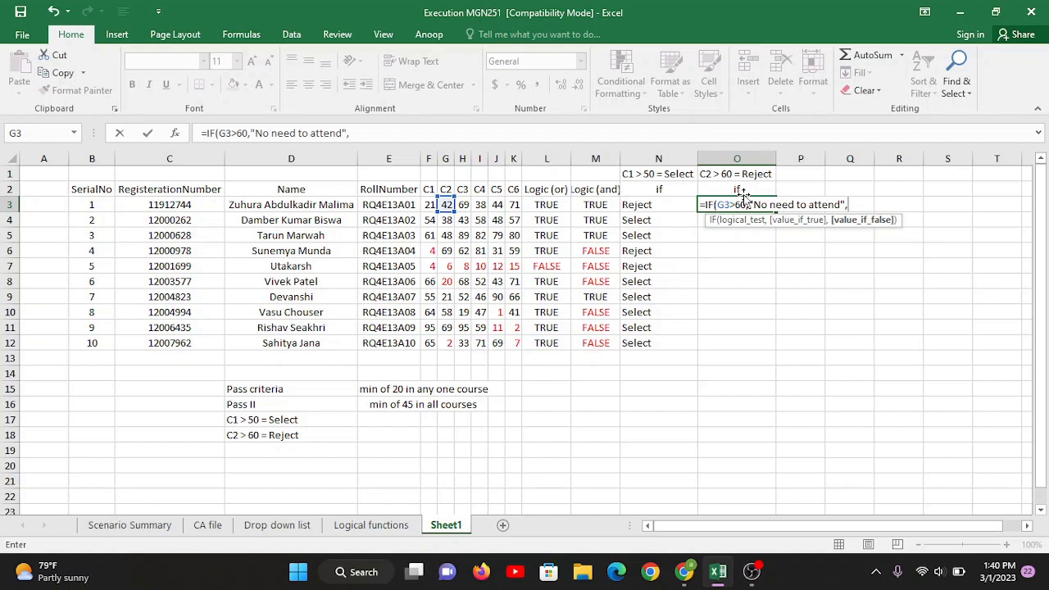
pyautogui.write('"')
pyautogui.write('COmpuls')
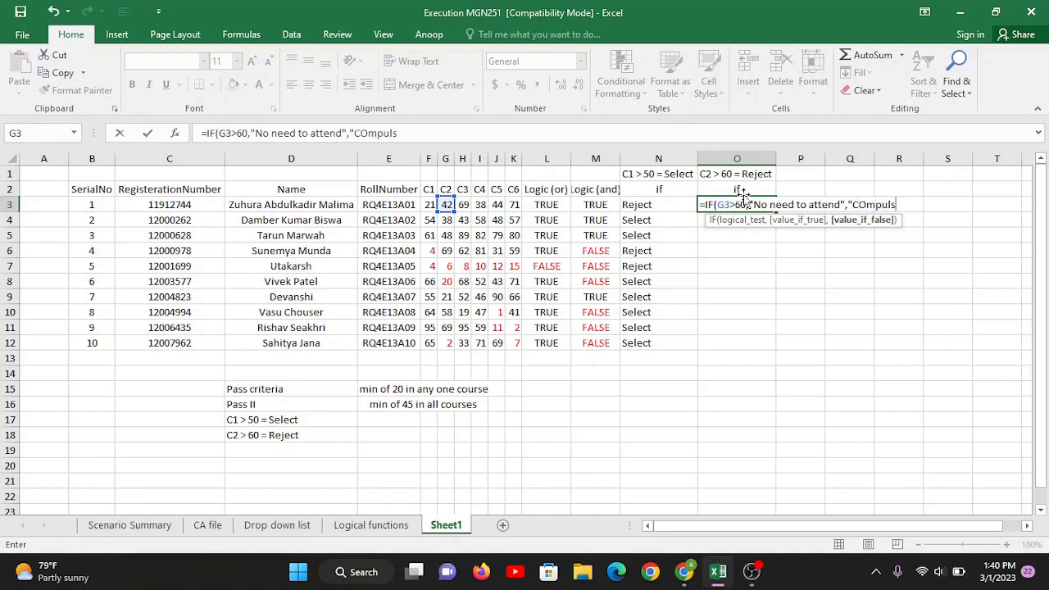
pyautogui.write('ory to atte')
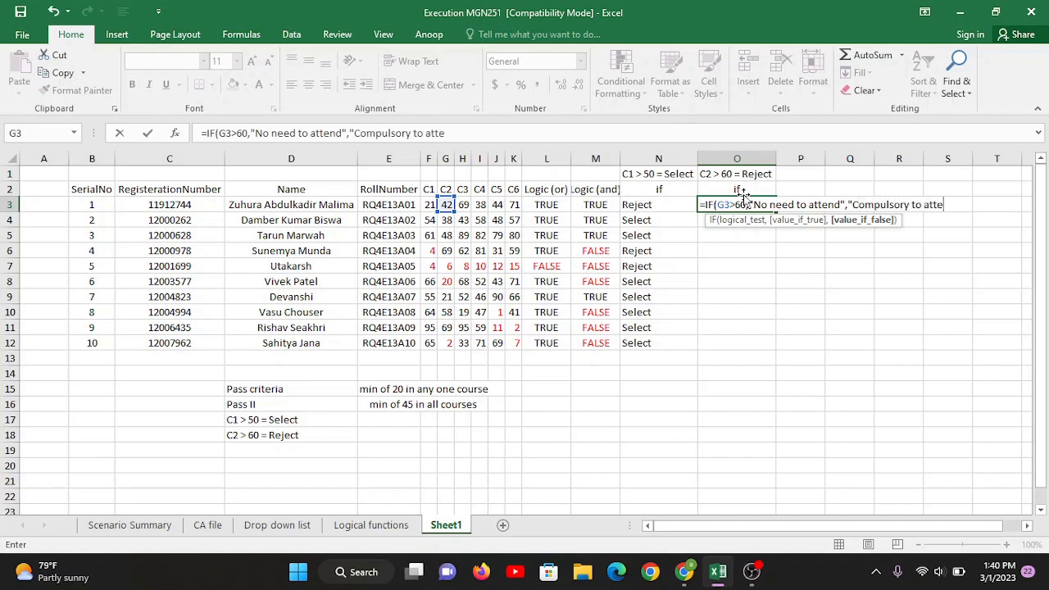
pyautogui.write('nd")')
pyautogui.press('Return')
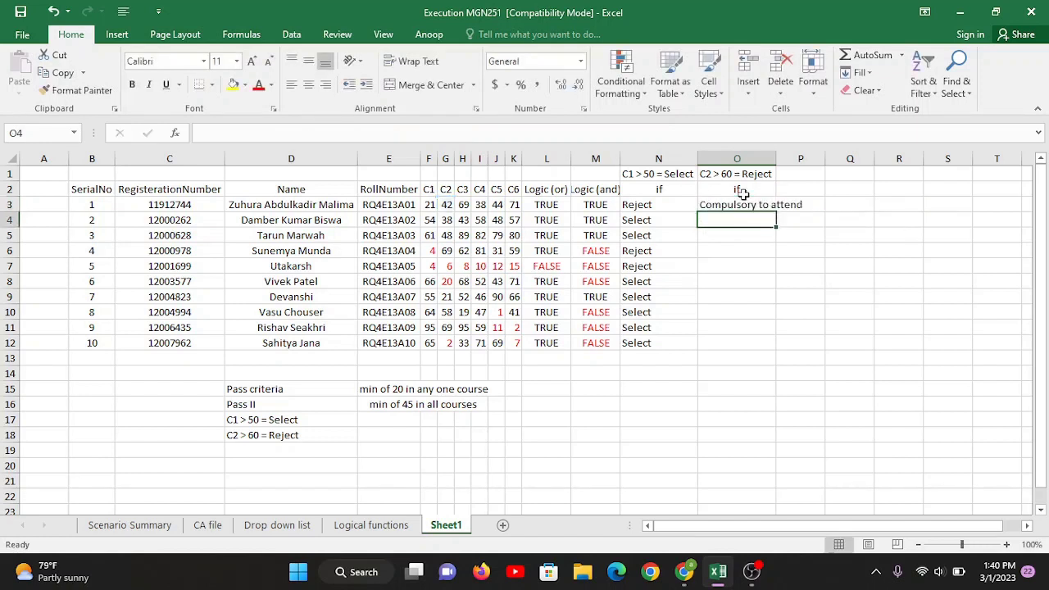
# Autofit the width of column O and fill the IF formula from O3 down through O12 for all students.
pyautogui.doubleClick(777, 158)
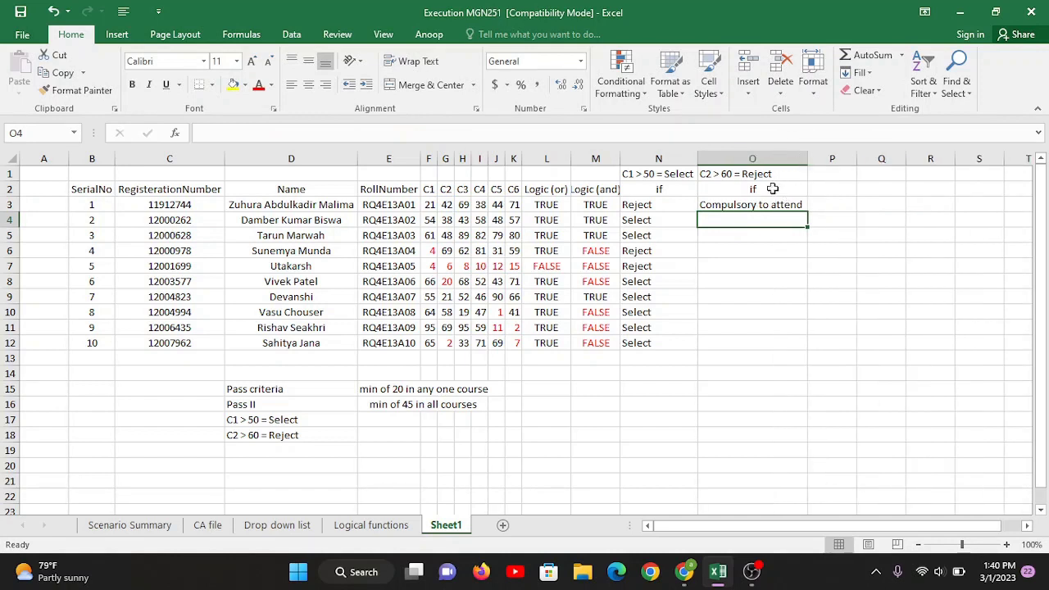
pyautogui.click(773, 205)
pyautogui.doubleClick(802, 212)
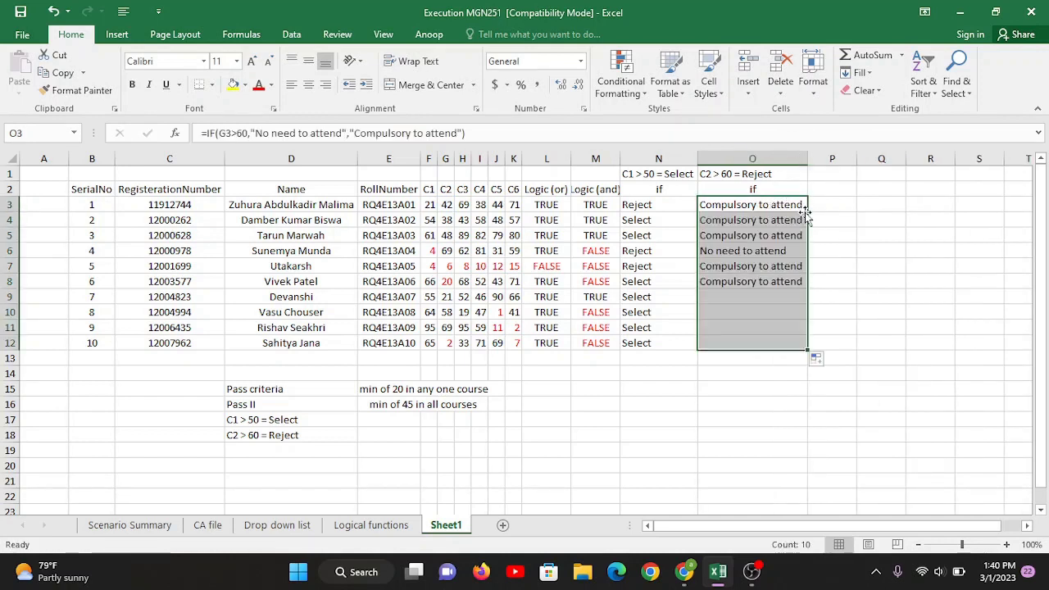
# Review the attendance labels in O3:O12 and inspect the IF formula in O5, dismissing the notification that pops up.
pyautogui.moveTo(741, 206); pyautogui.dragTo(743, 341)
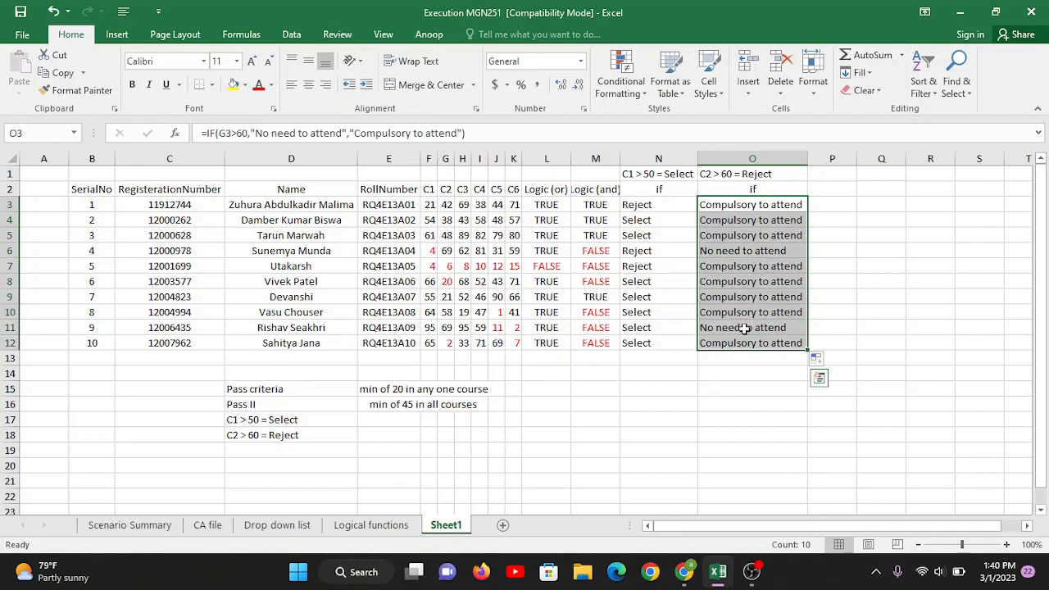
pyautogui.click(742, 328)
pyautogui.click(739, 251)
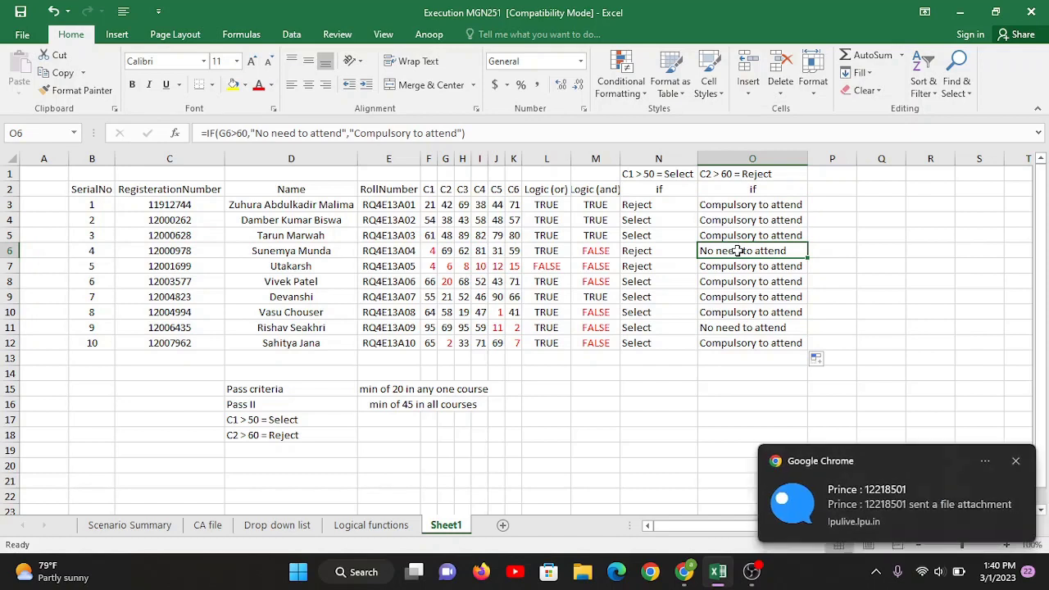
pyautogui.click(1015, 460)
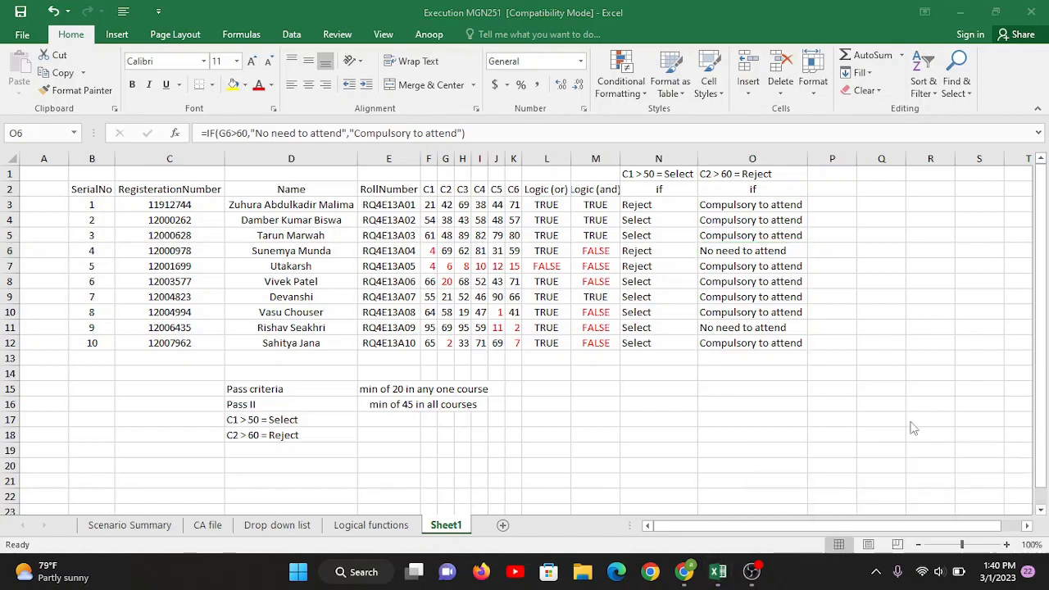
pyautogui.moveTo(751, 338); pyautogui.dragTo(752, 207)
pyautogui.click(753, 207)
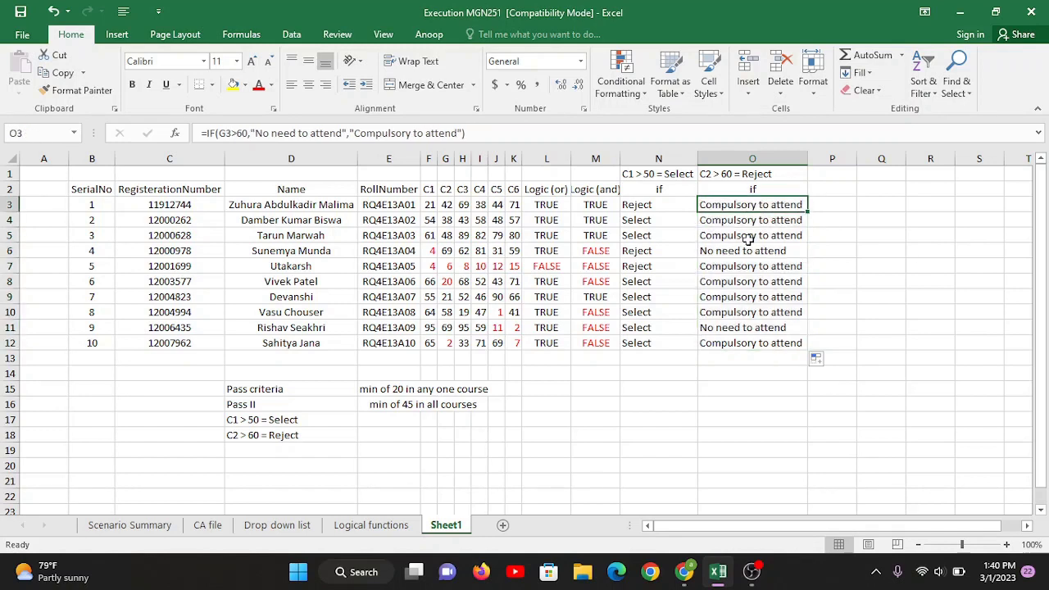
pyautogui.doubleClick(751, 236)
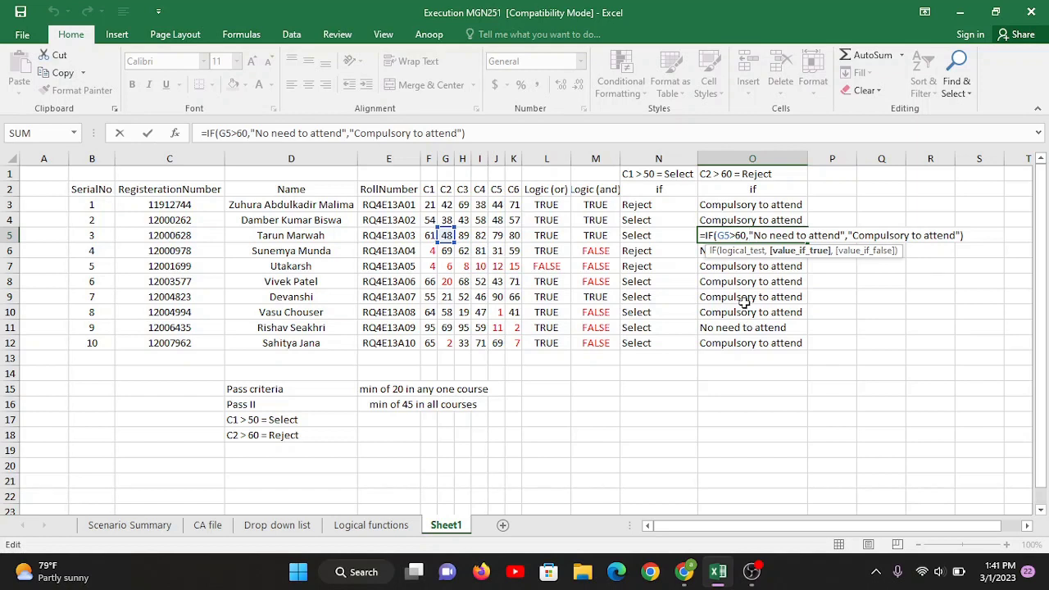
pyautogui.press('Return')
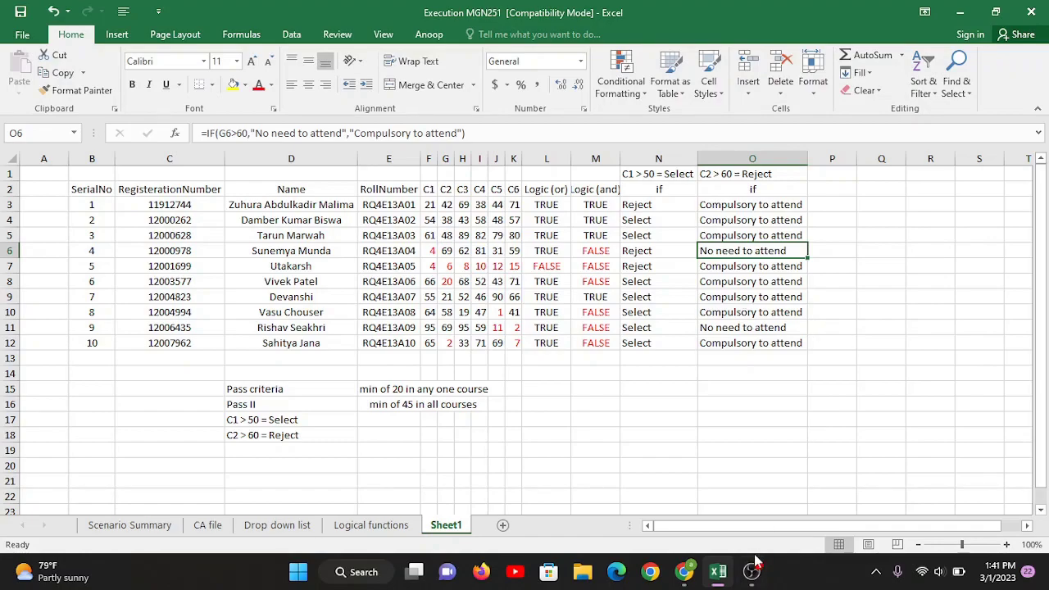